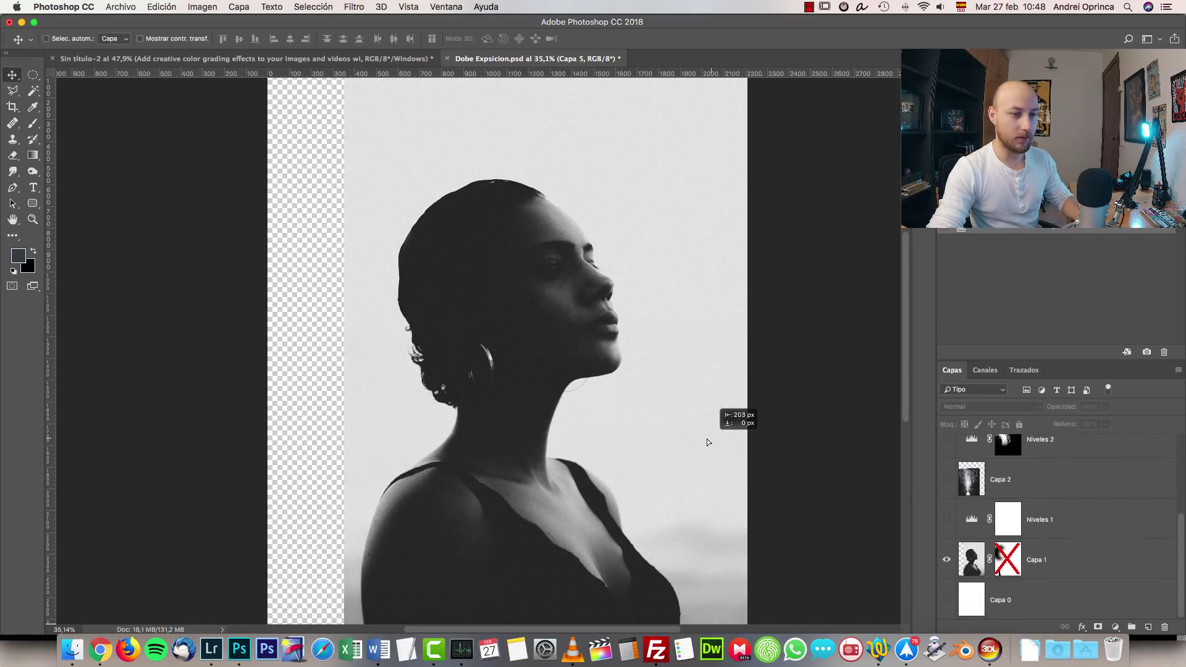
- Undo the last change, select Capa 1 and shift the portrait left to cover the transparent strip
key("super+z")
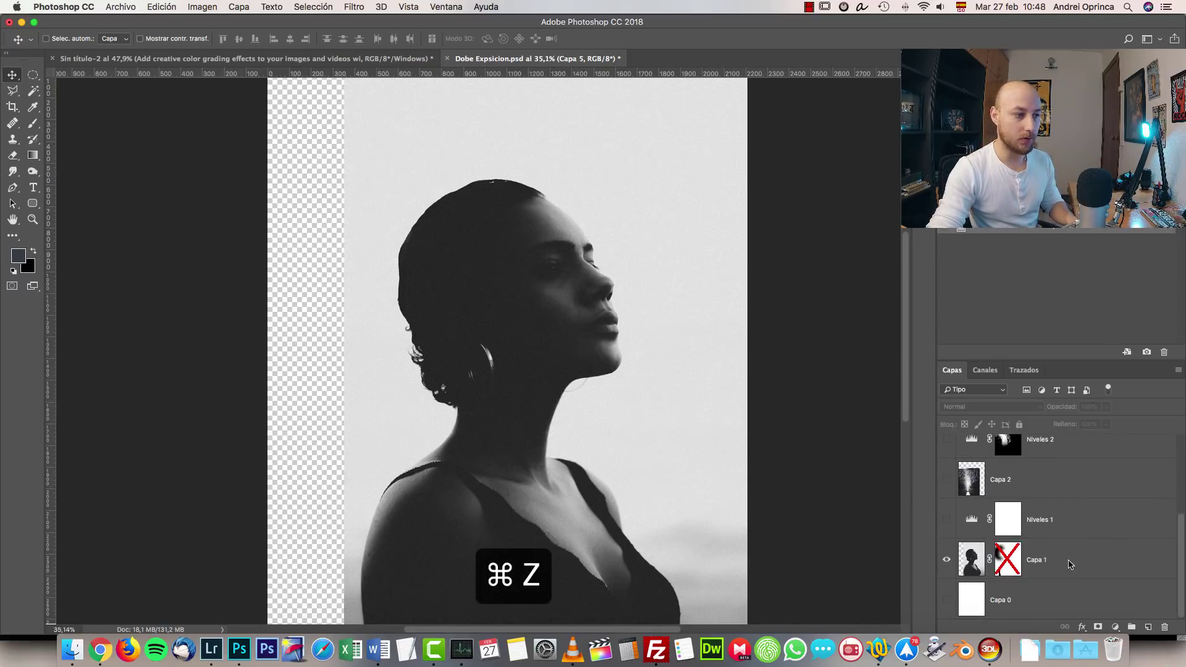
left_click(1070, 564)
left_click_drag(722, 446, 646, 451)
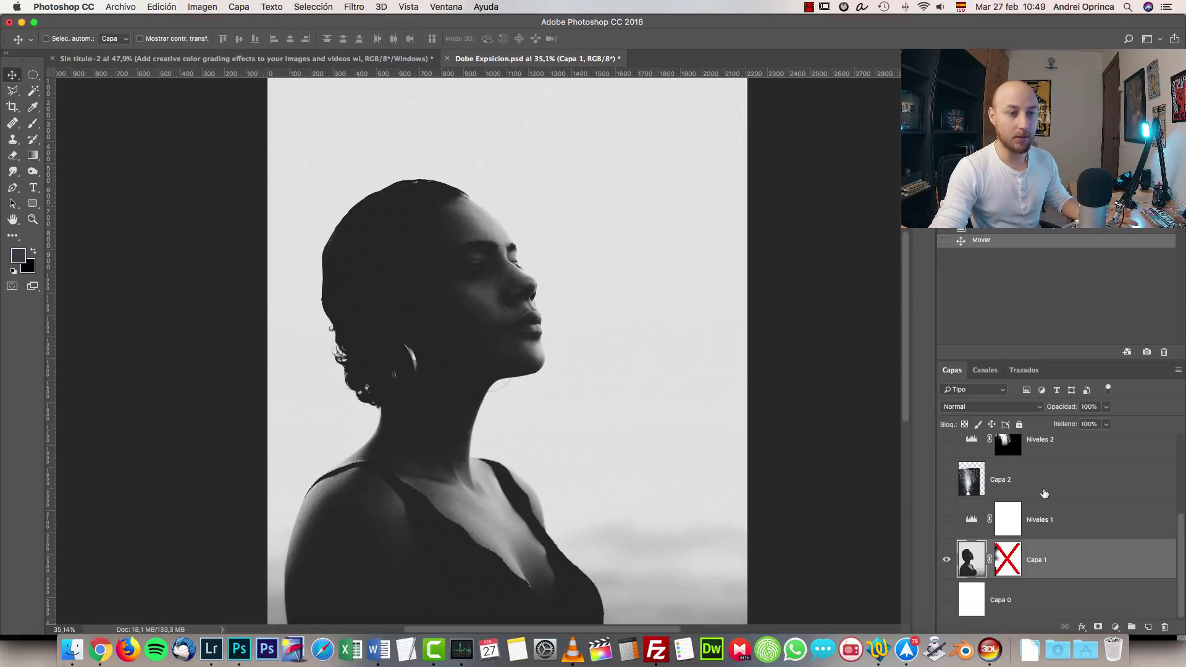
- Toggle Capa 5 on and off to preview the finished composite, and fit the whole portrait in view
scroll(1050, 491, "up", 3)
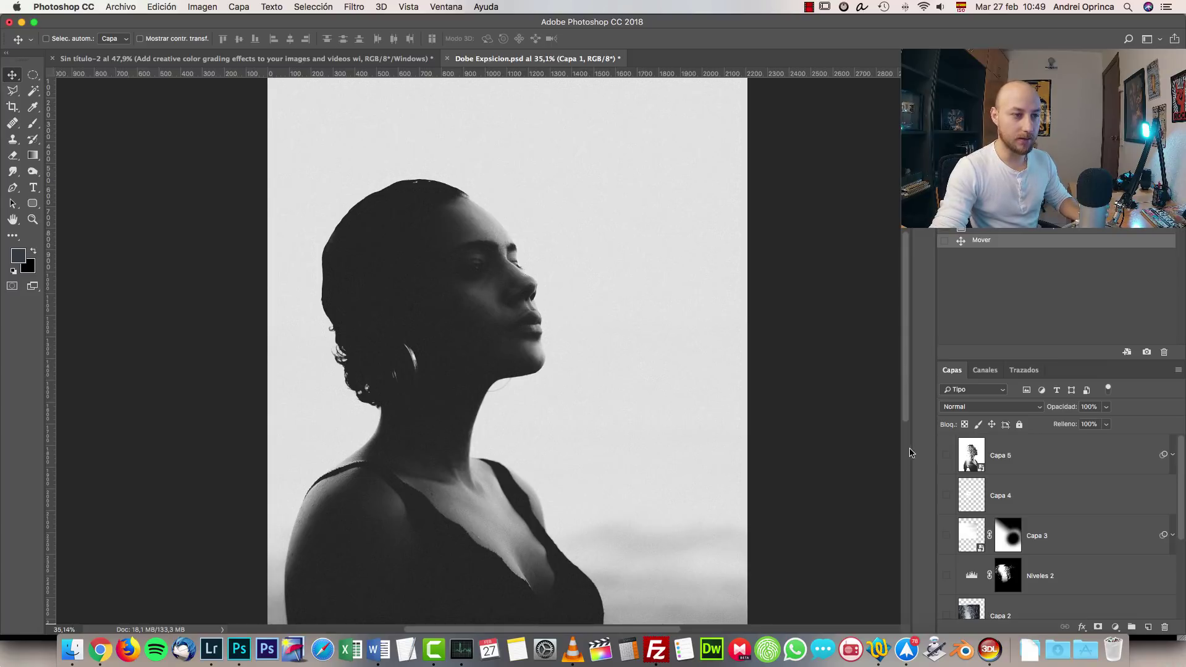
left_click(945, 457)
left_click(945, 457)
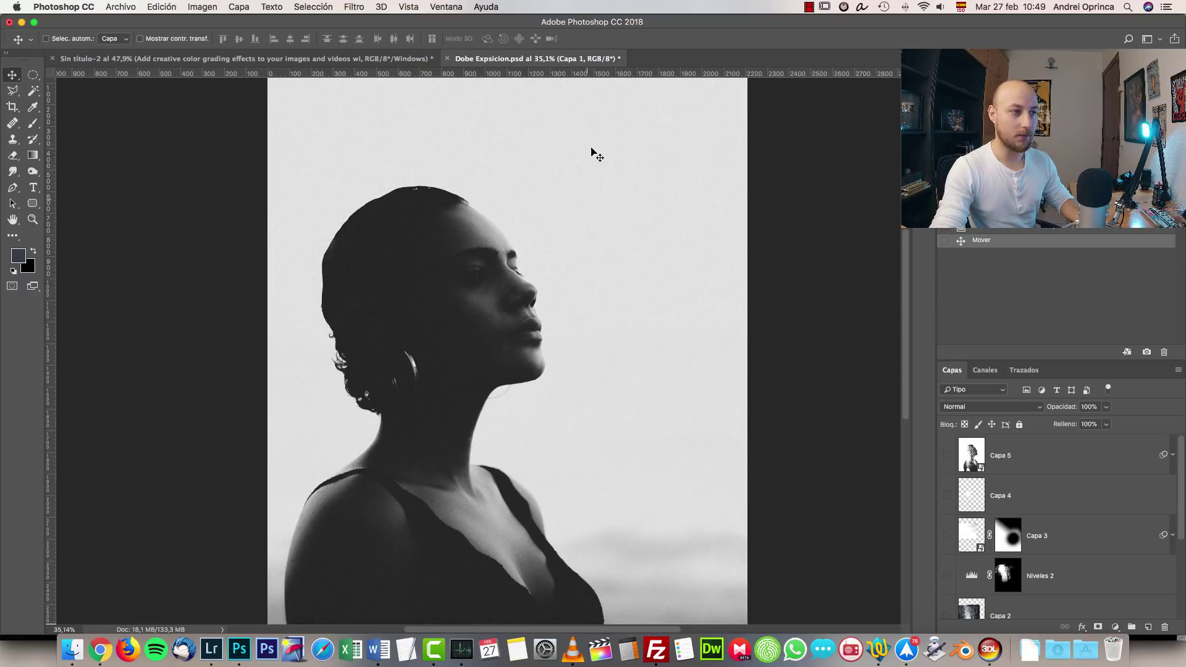
scroll(517, 275, "down", 2)
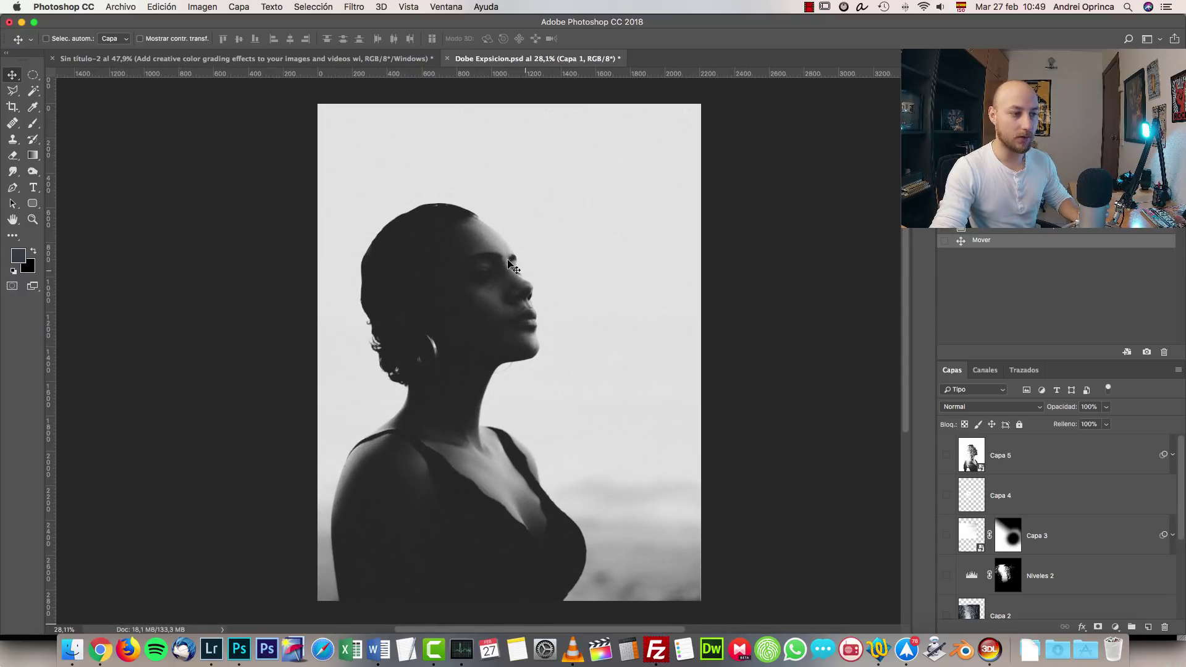
scroll(504, 299, "up", 1)
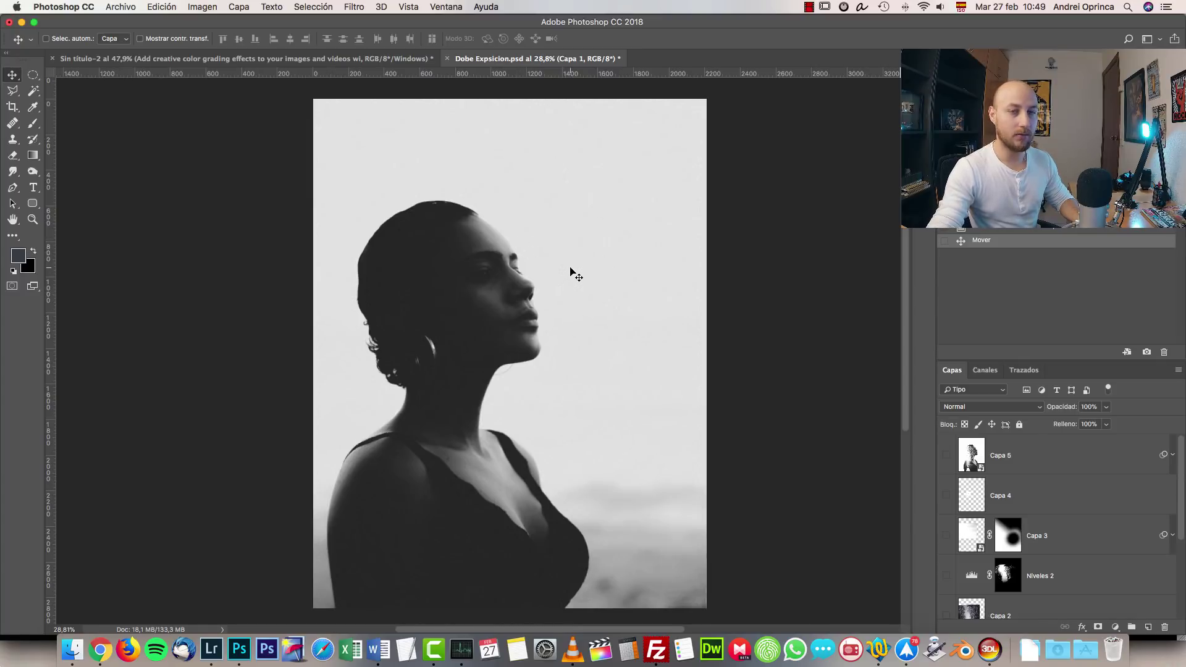
- Switch to Chrome and look through the Unsplash forest photos for a picture with tree silhouettes against a pale sky
key("super+Tab")
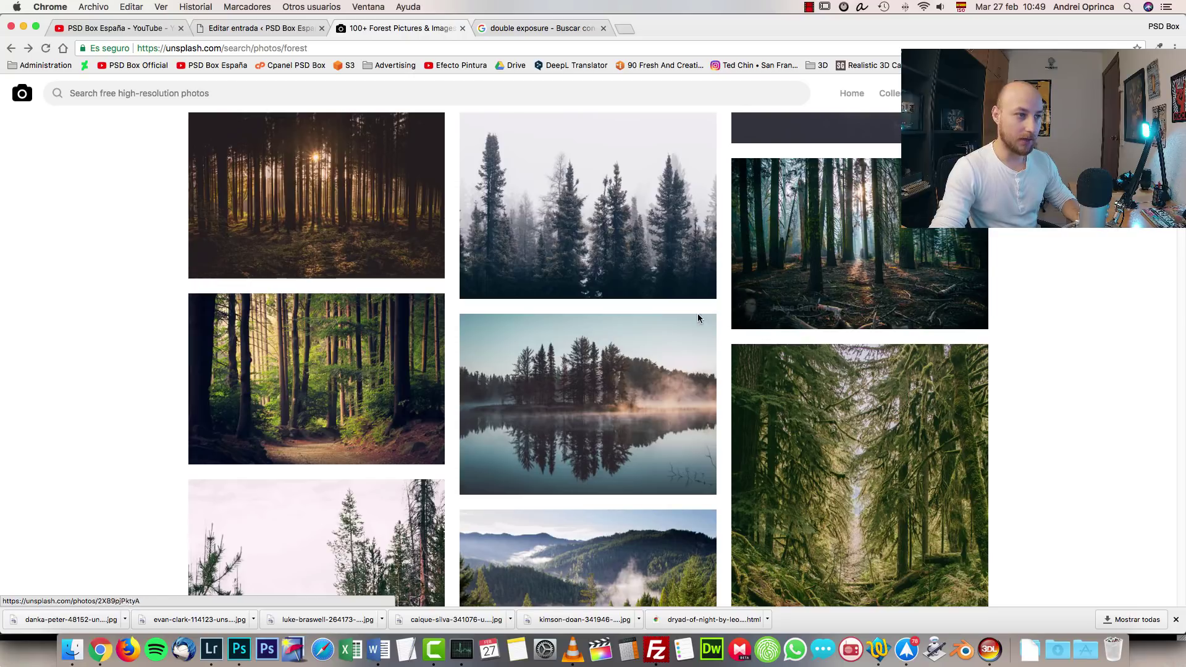
scroll(587, 309, "up", 10)
scroll(410, 148, "down", 10)
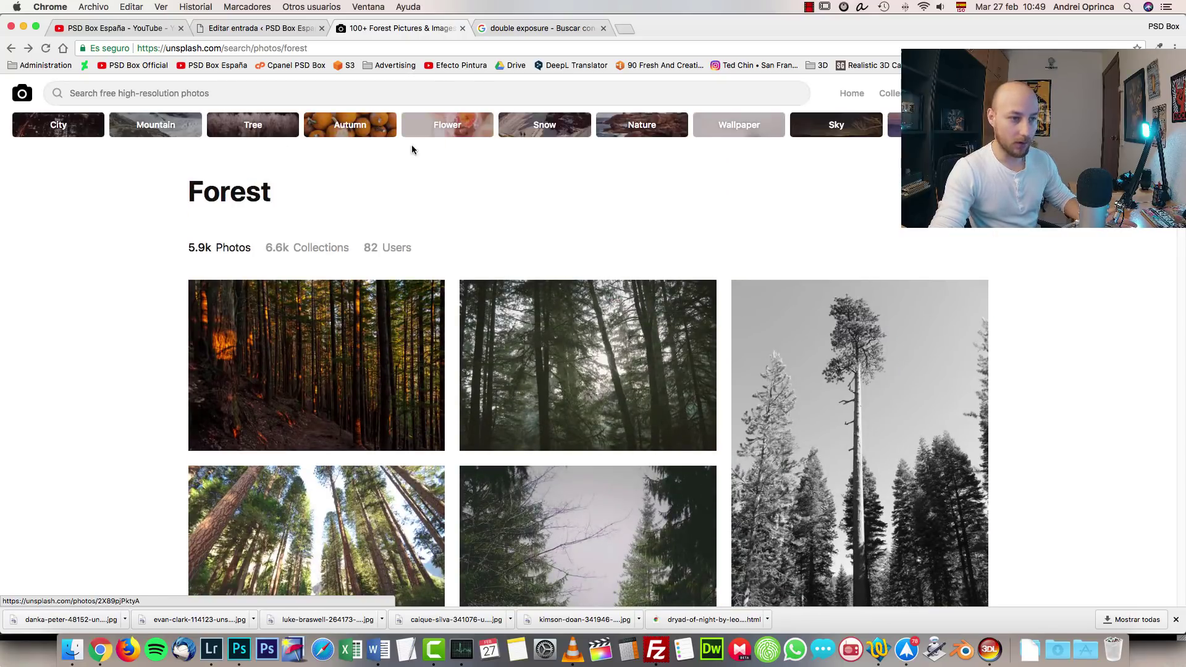
scroll(682, 255, "down", 8)
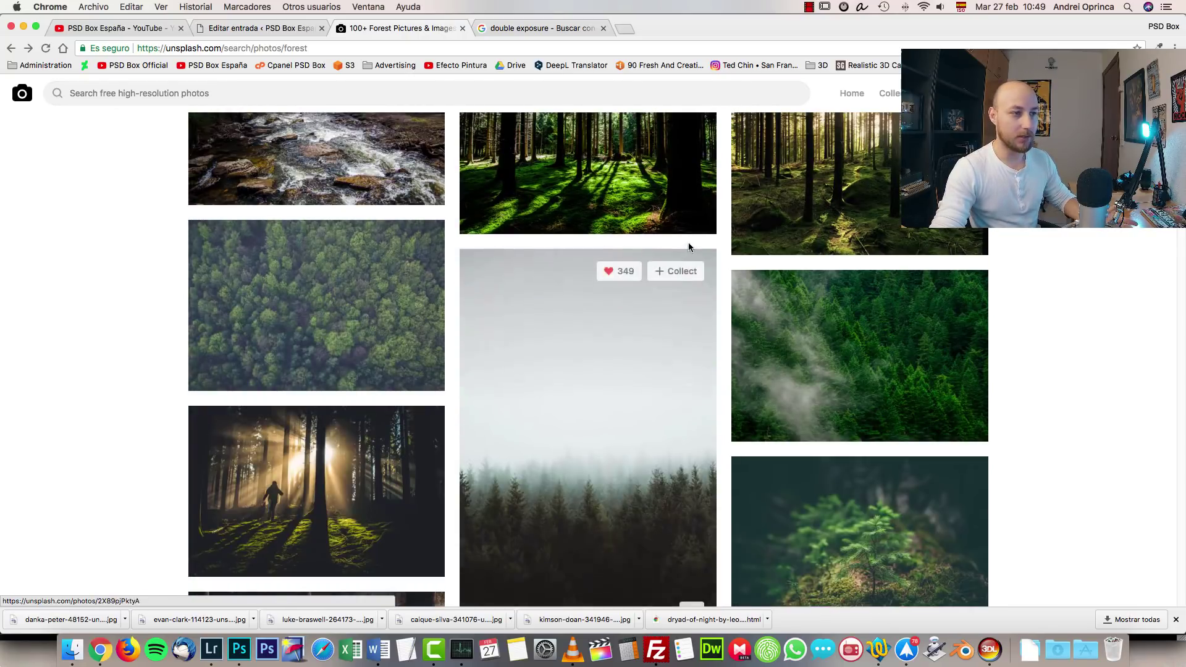
scroll(664, 249, "up", 1)
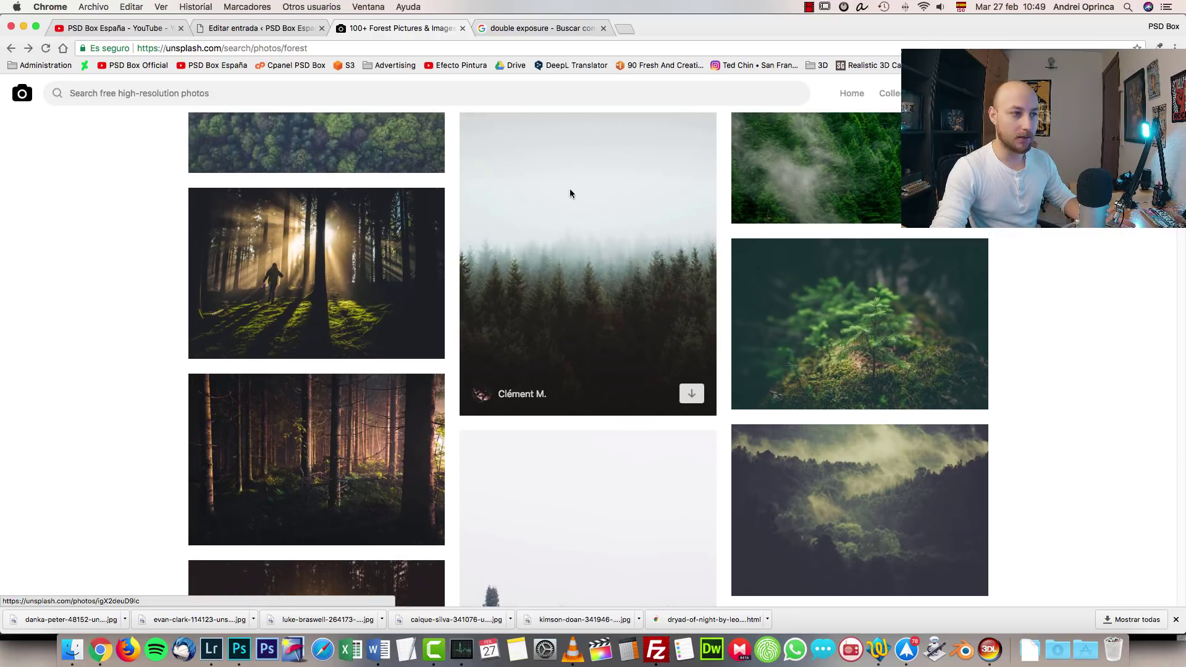
scroll(618, 256, "down", 10)
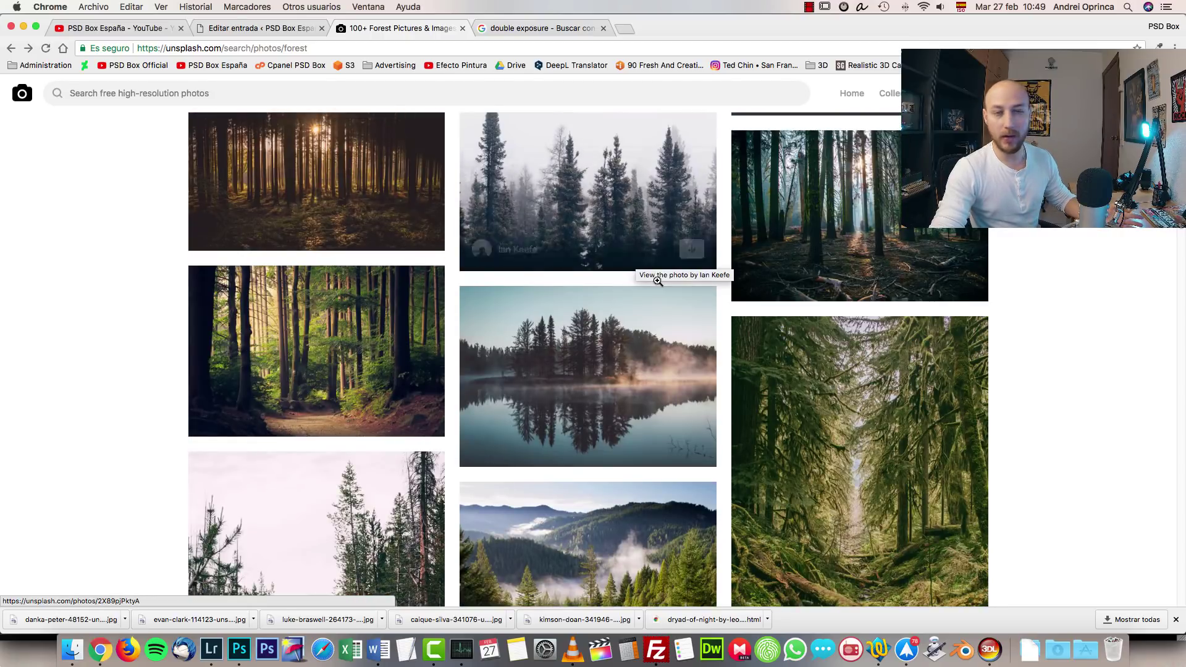
scroll(651, 272, "down", 5)
scroll(536, 309, "down", 8)
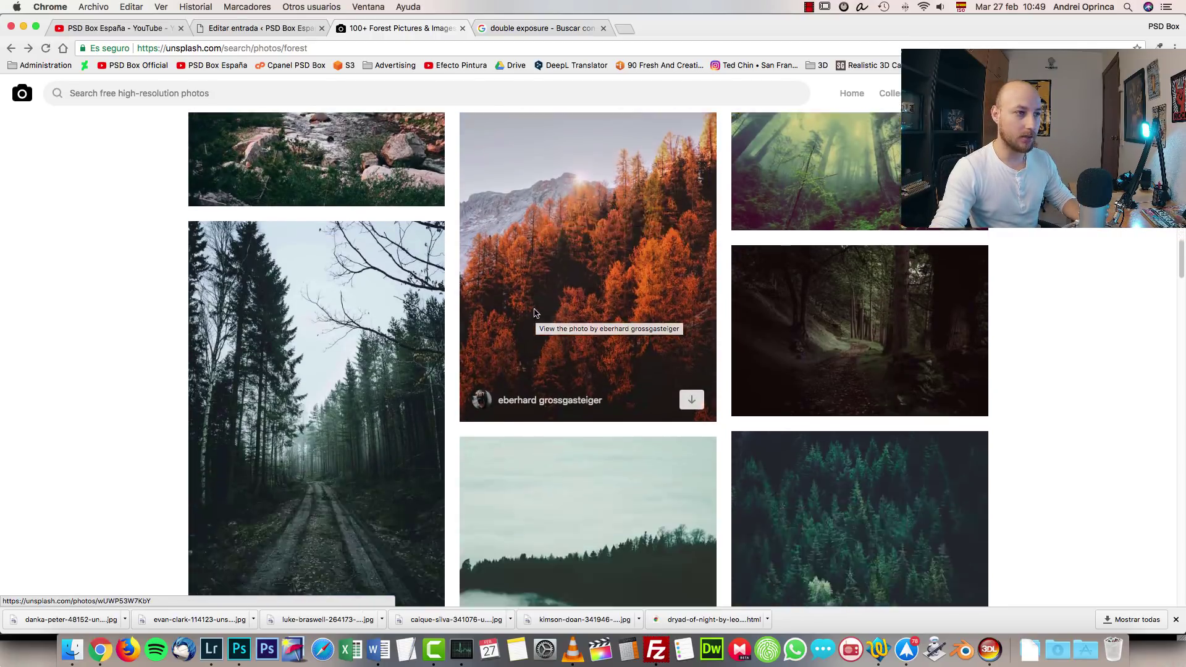
scroll(539, 306, "up", 3)
scroll(627, 240, "down", 20)
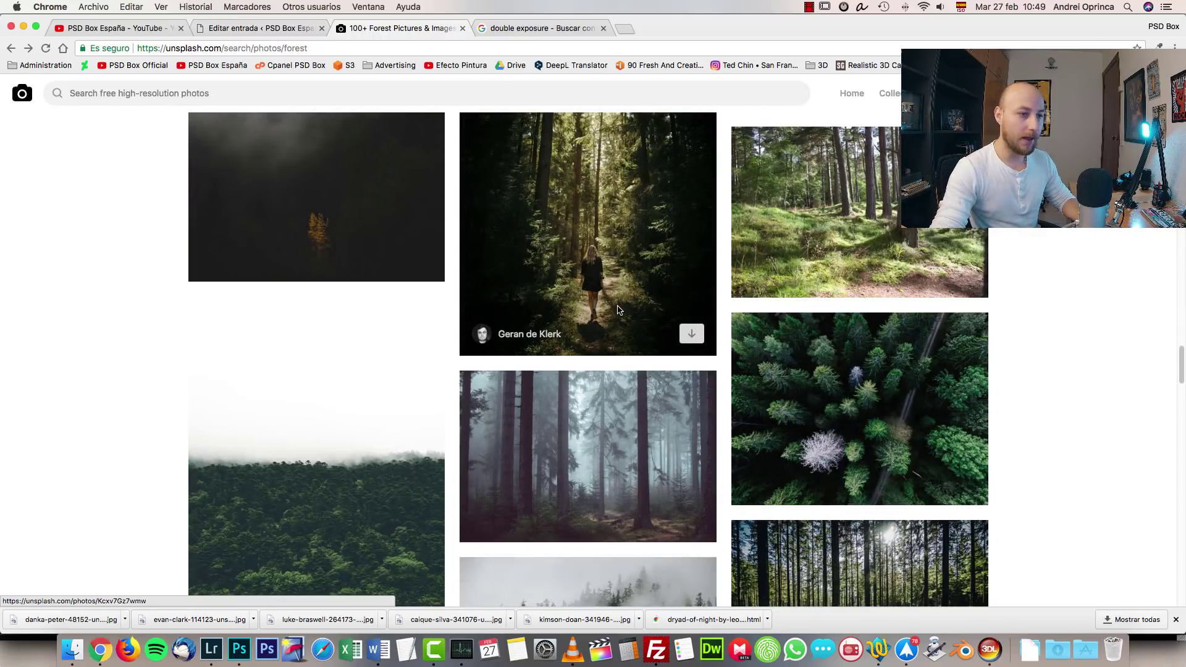
scroll(621, 301, "down", 10)
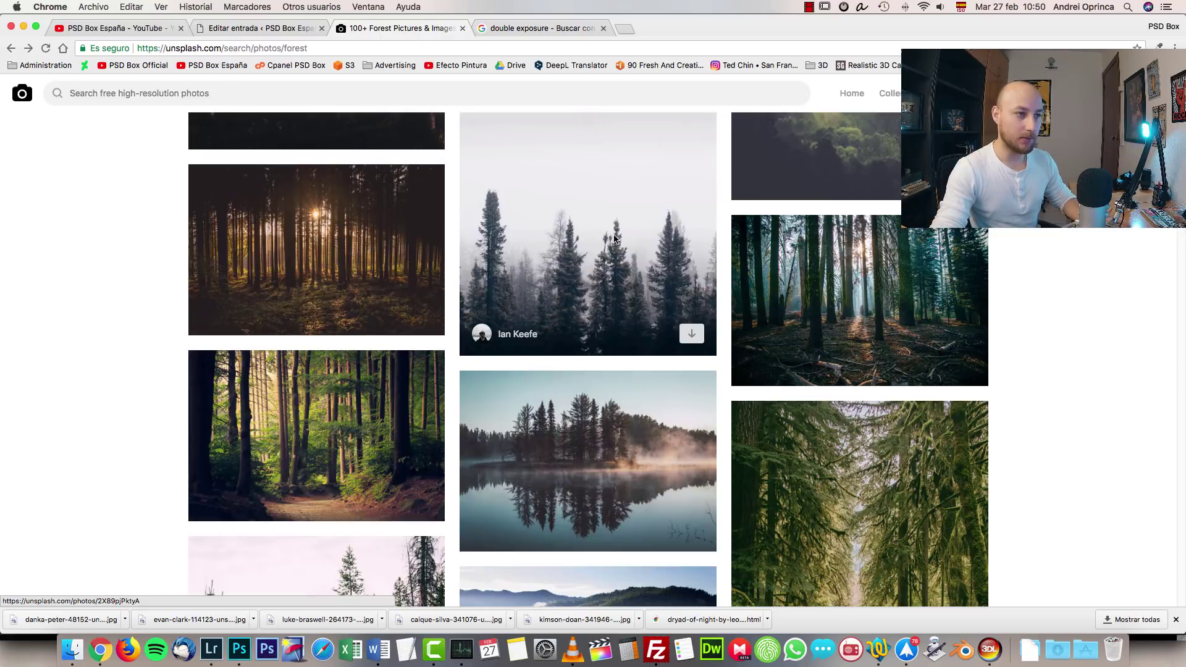
- Open the photo of pine trees under a pale sky, enlarge it and copy the image
left_click(614, 235)
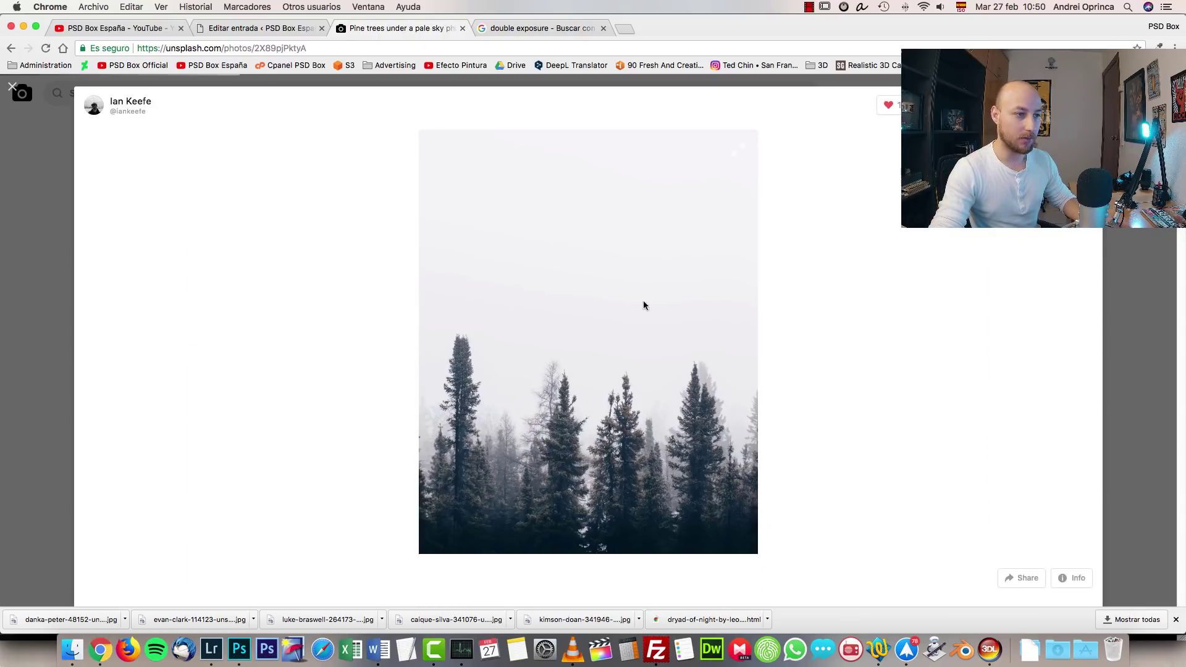
left_click(602, 322)
right_click(637, 320)
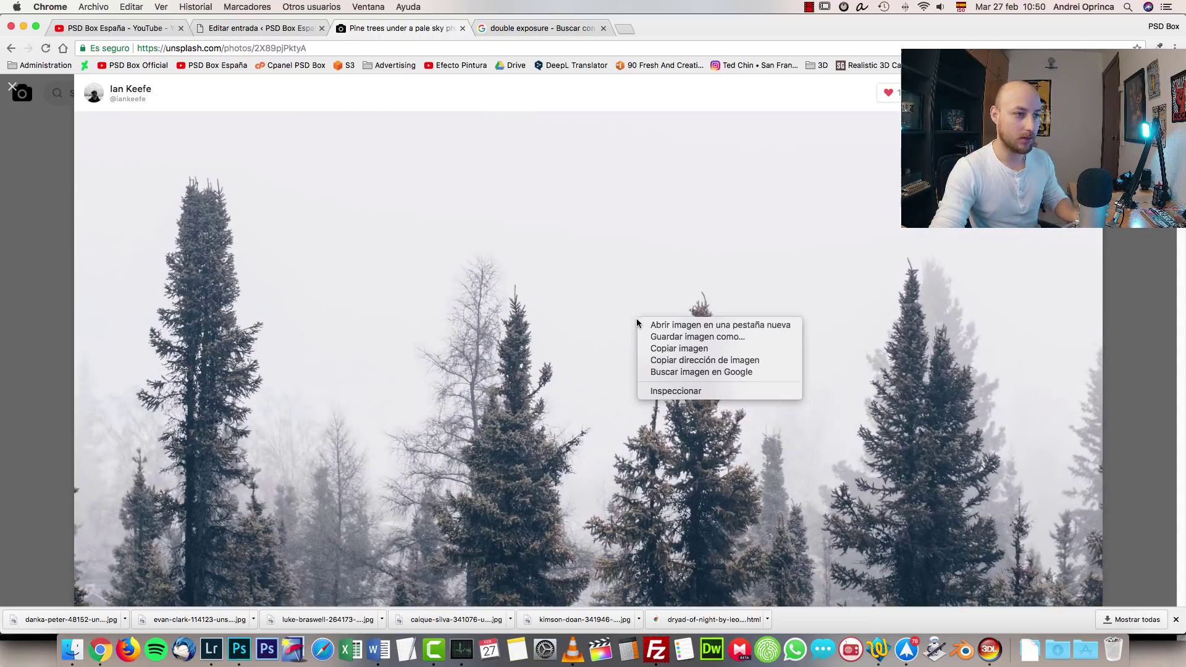
left_click(680, 349)
- Switch back to Photoshop and compare Capa 5's finished double exposure with the plain portrait
left_click(242, 650)
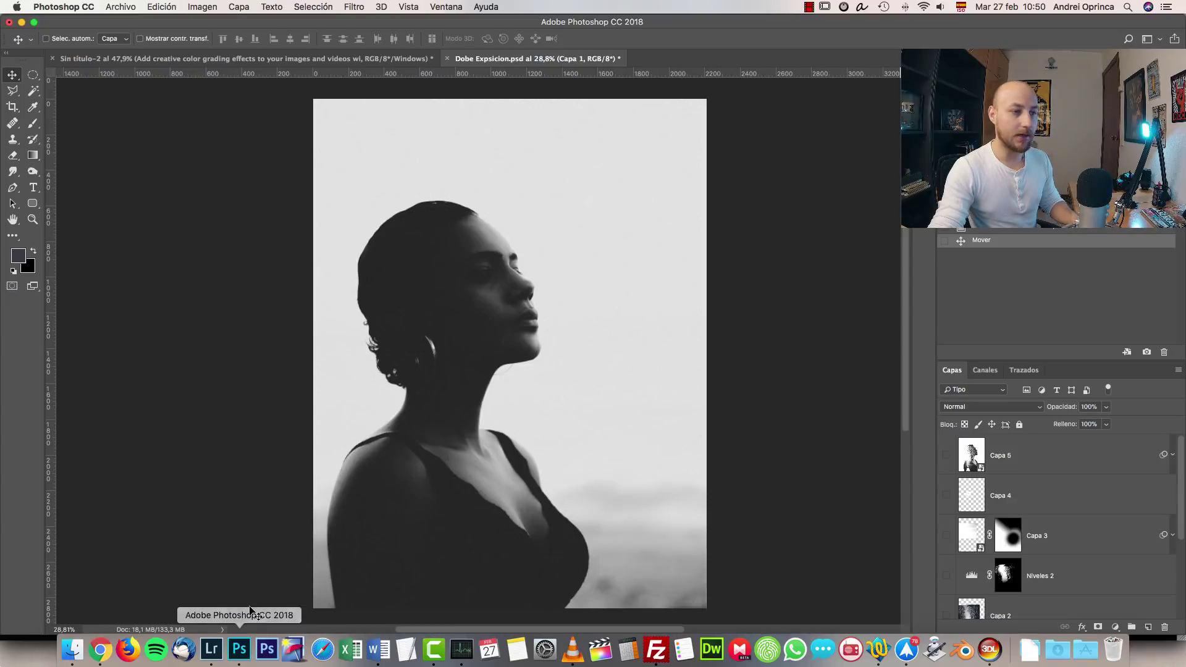
left_click(945, 456)
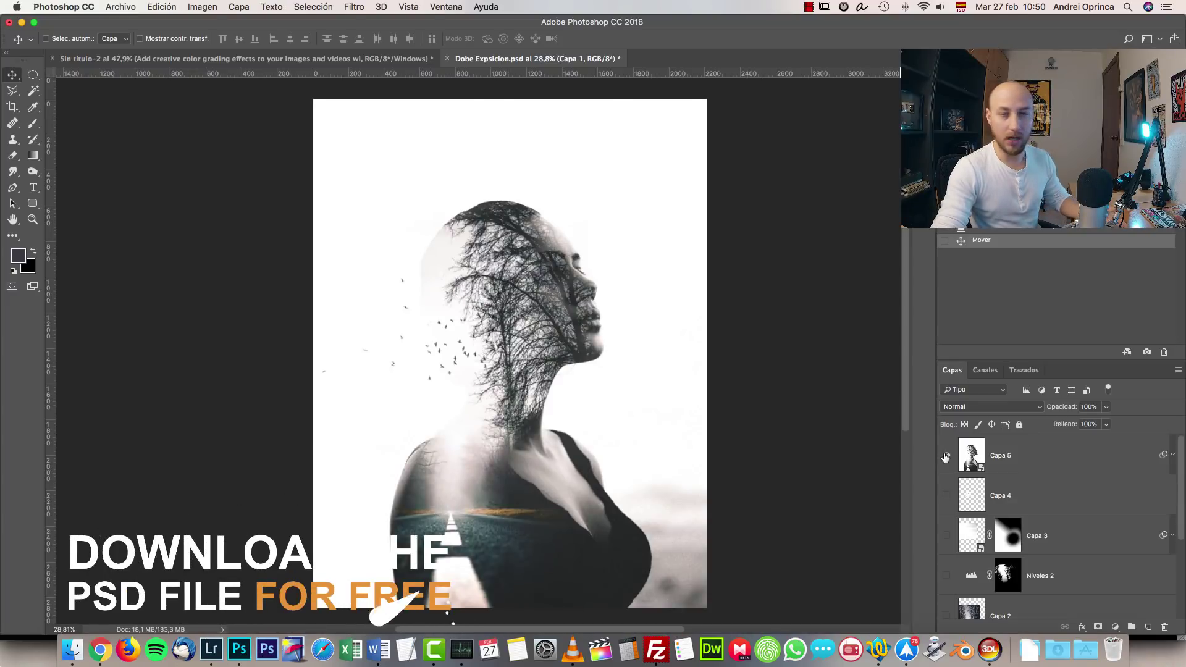
left_click(945, 456)
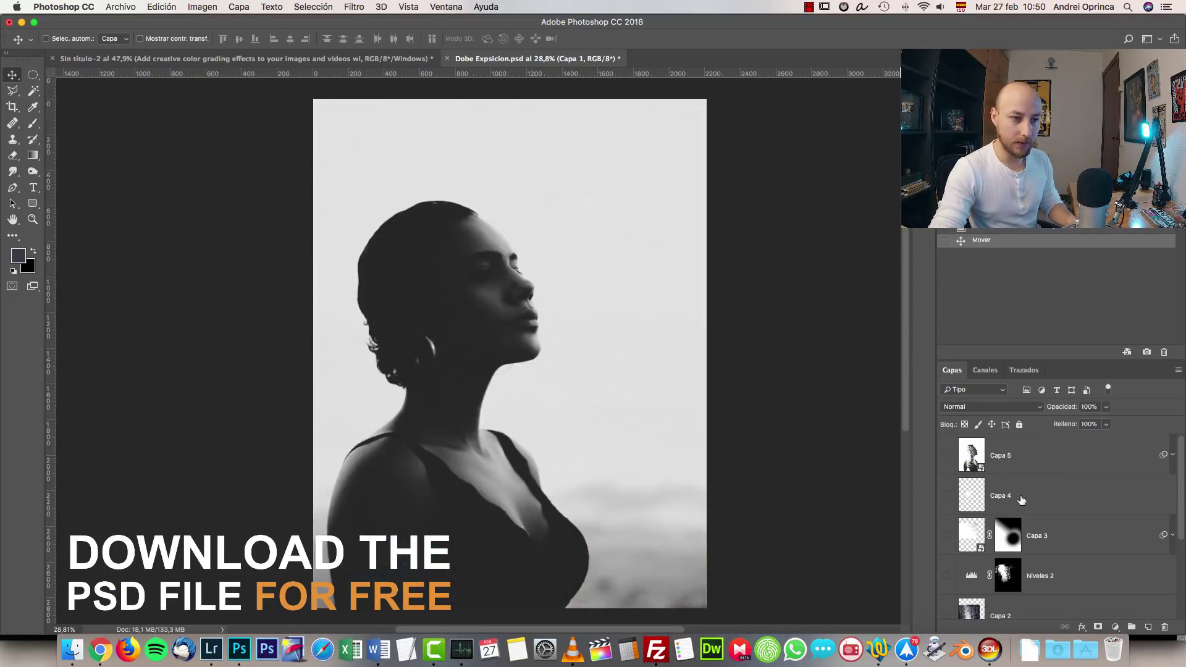
- Paste the copied pine forest image above Niveles 1 and scale it to about 114% so it covers the canvas
scroll(989, 525, "down", 3)
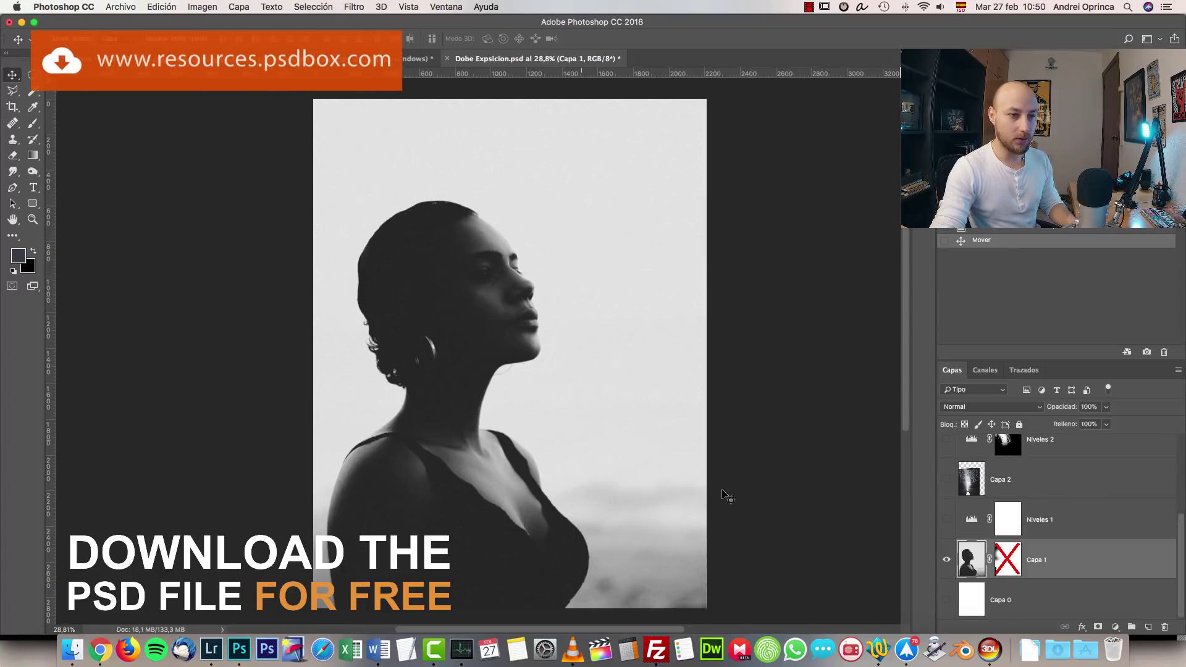
left_click(1082, 519)
key("super+v")
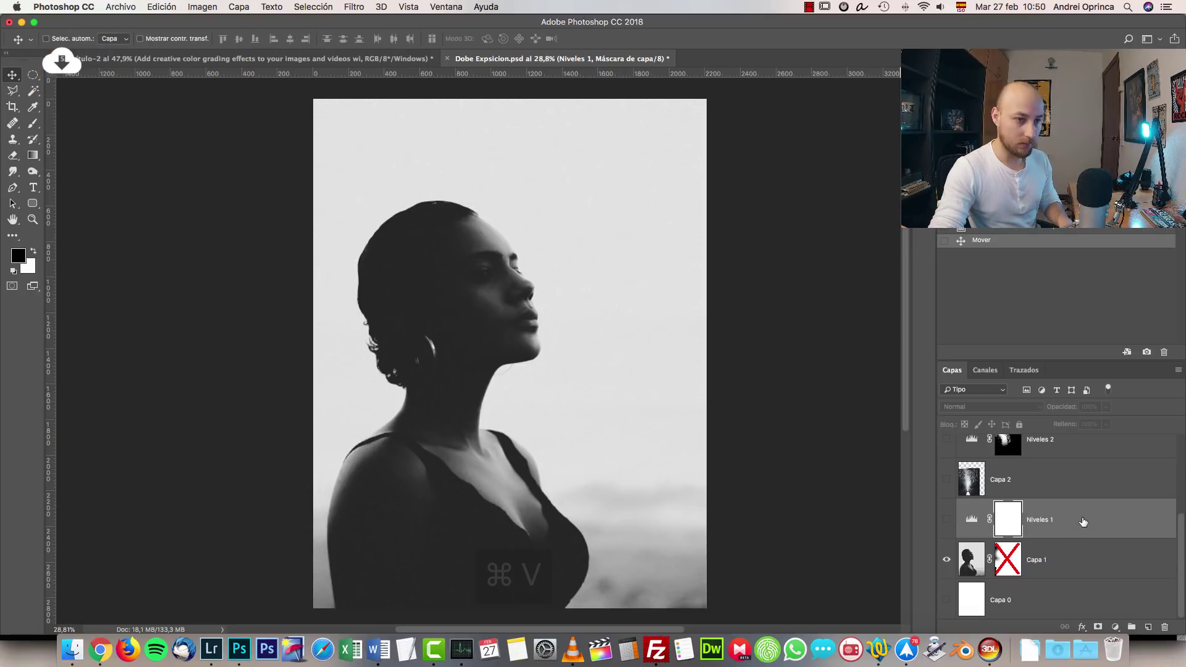
key("super+v")
key("super+t")
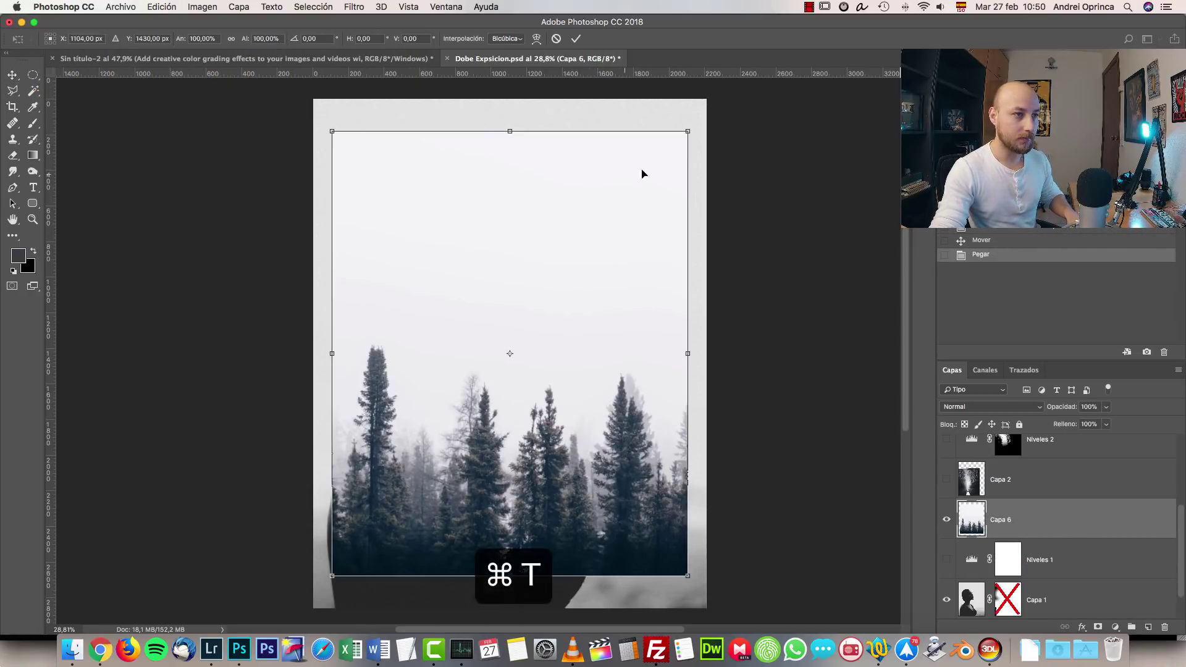
left_click_drag(683, 135, 709, 103)
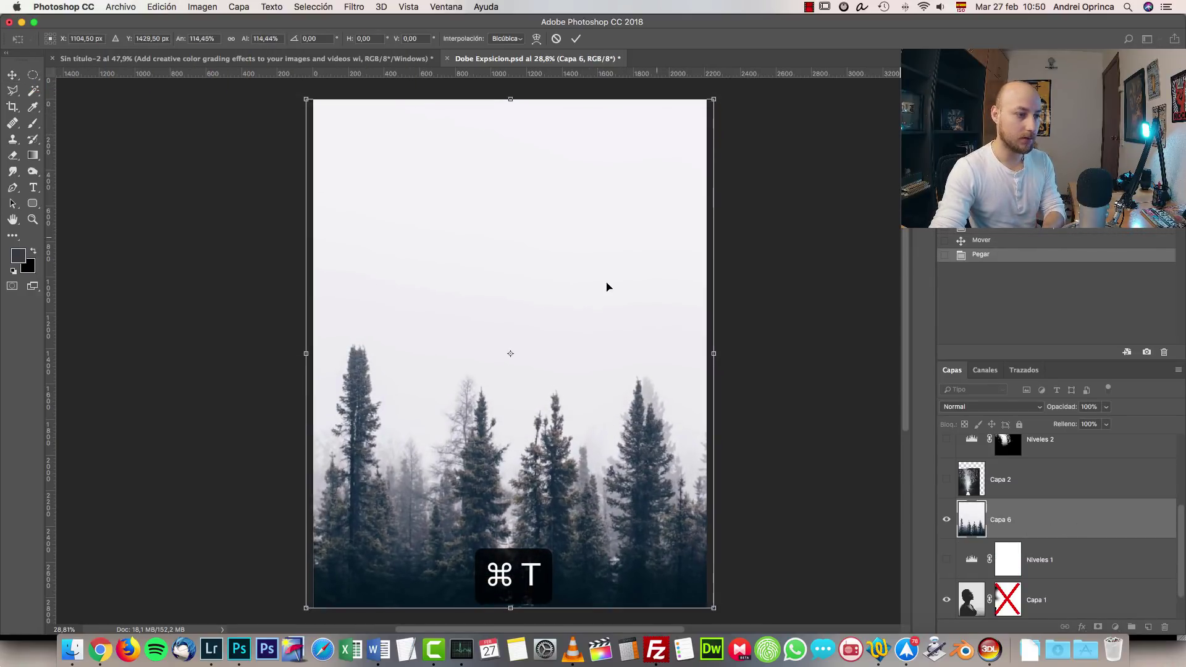
key("Return")
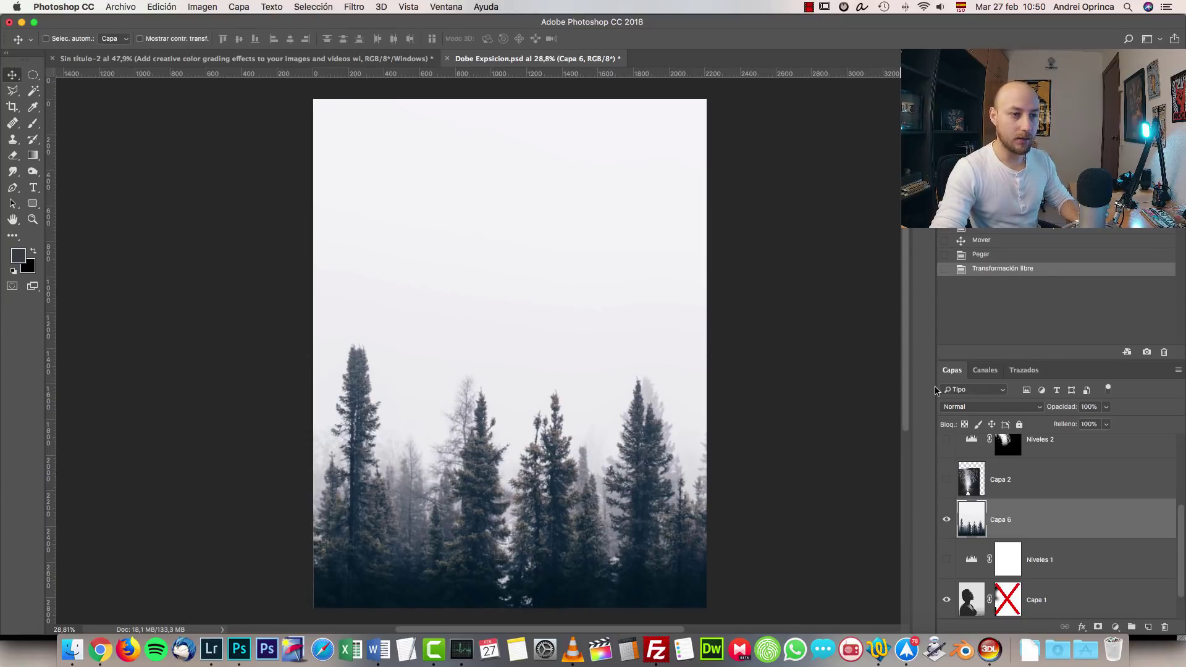
- Set the forest layer's blend mode to Aclarar and move the trees up over the woman's neck and shoulders
left_click(983, 407)
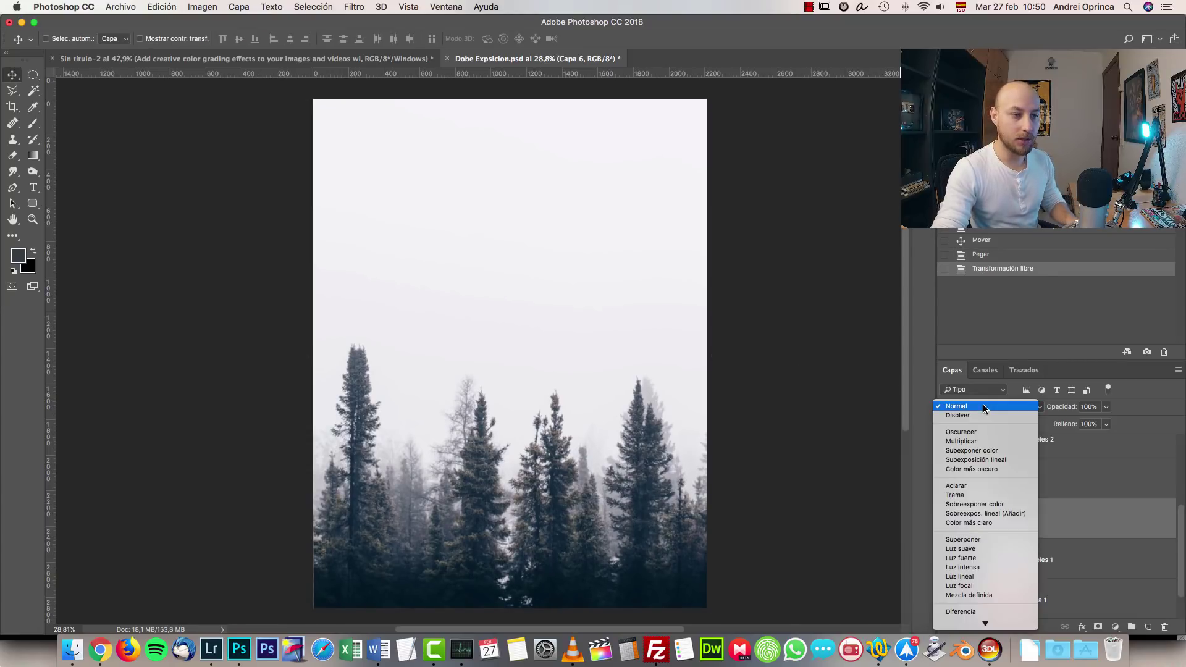
left_click(980, 487)
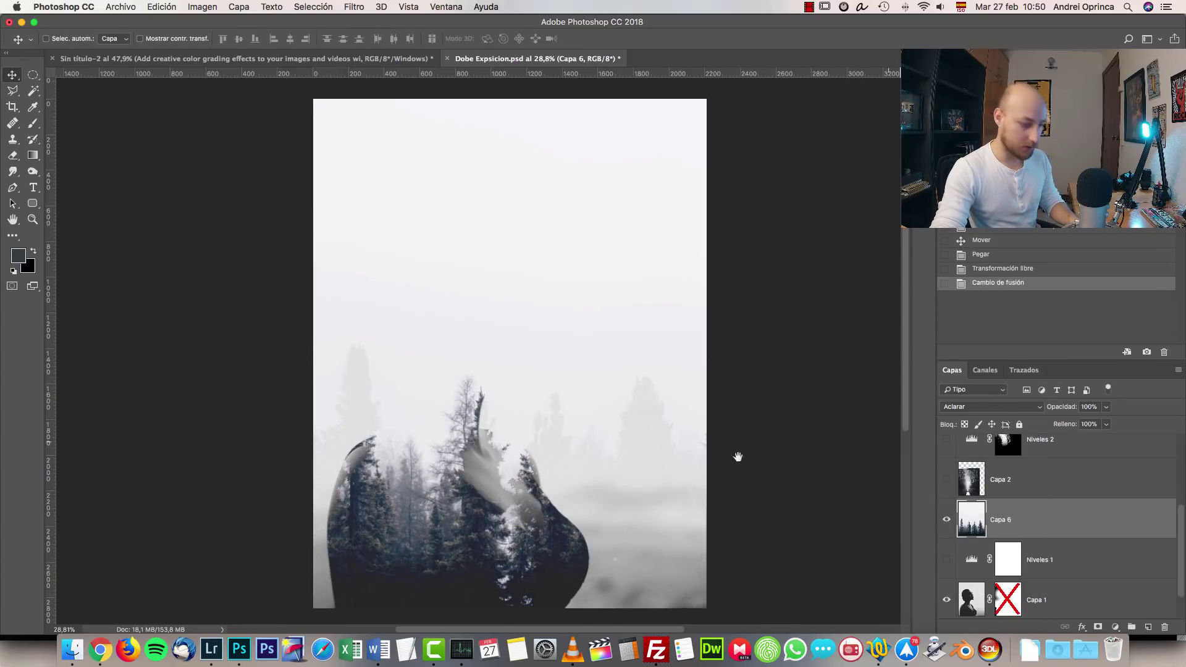
scroll(643, 450, "left", 2)
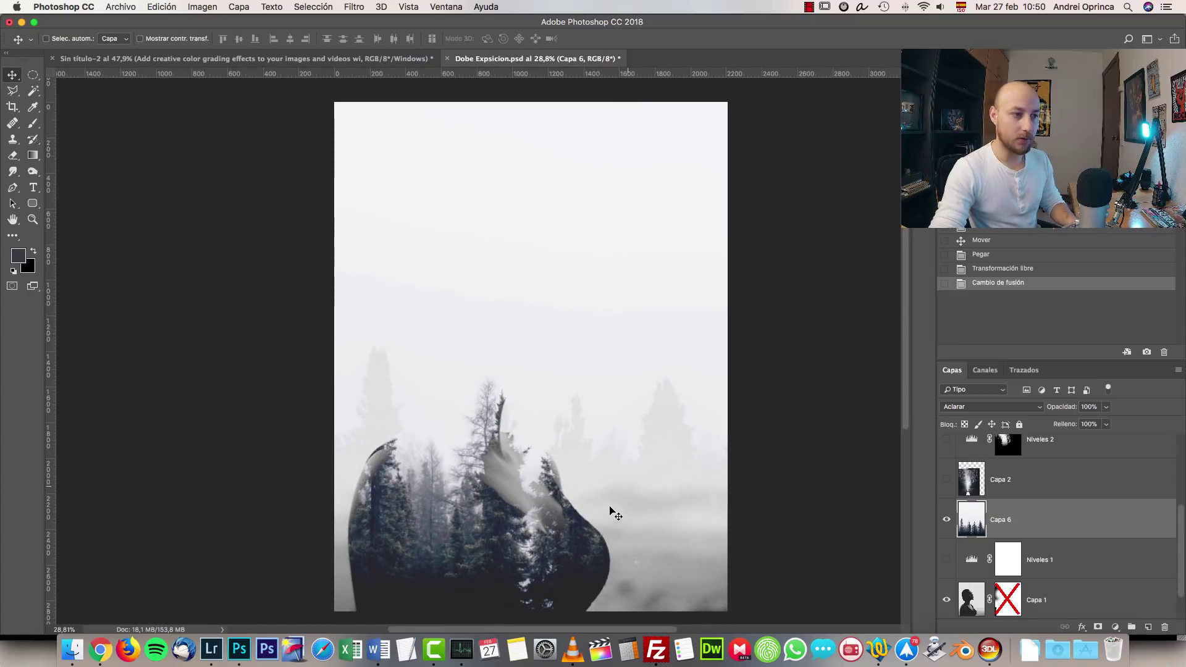
left_click_drag(633, 487, 587, 413)
left_click_drag(662, 243, 620, 284)
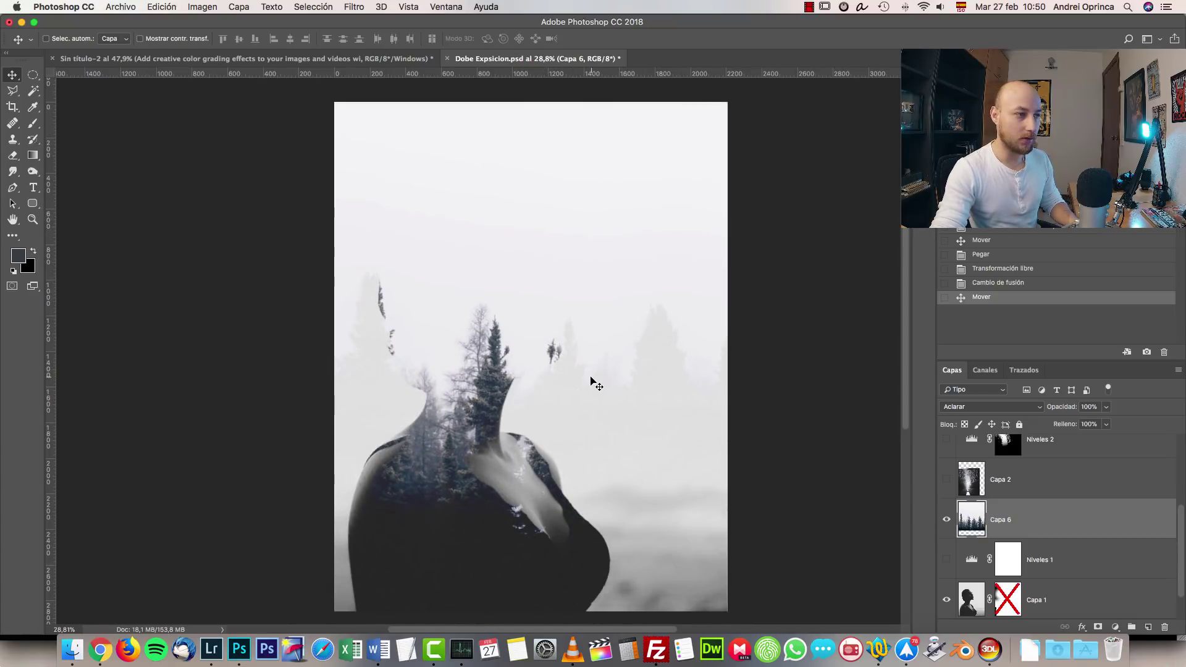
mouse_move(592, 380)
left_mouse_down()
mouse_move(545, 396)
mouse_move(594, 380)
left_mouse_up()
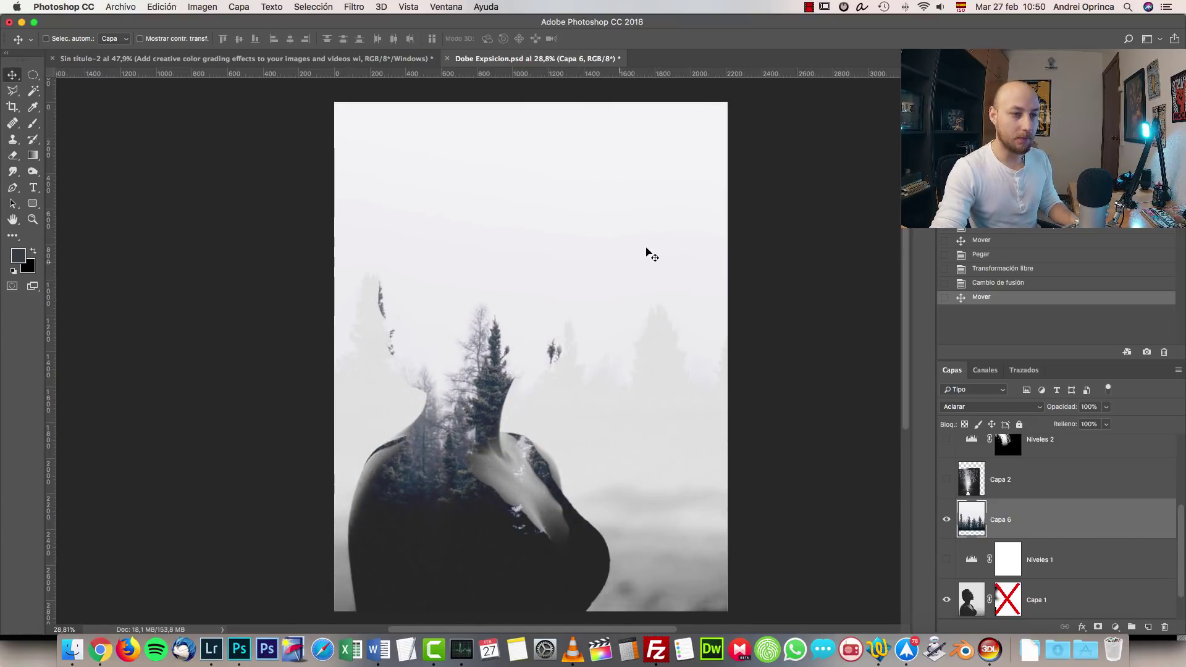
- View the forest layer Capa 6 on its own, then hide it from the composition
left_click(947, 517, "alt")
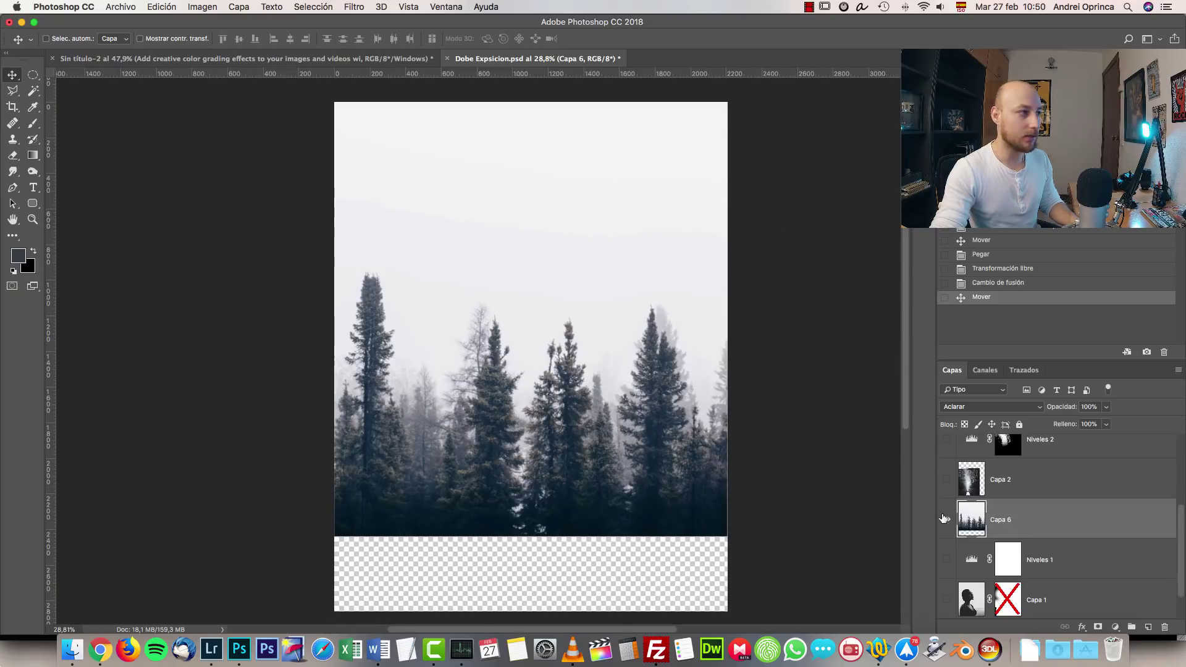
left_click(946, 519, "alt")
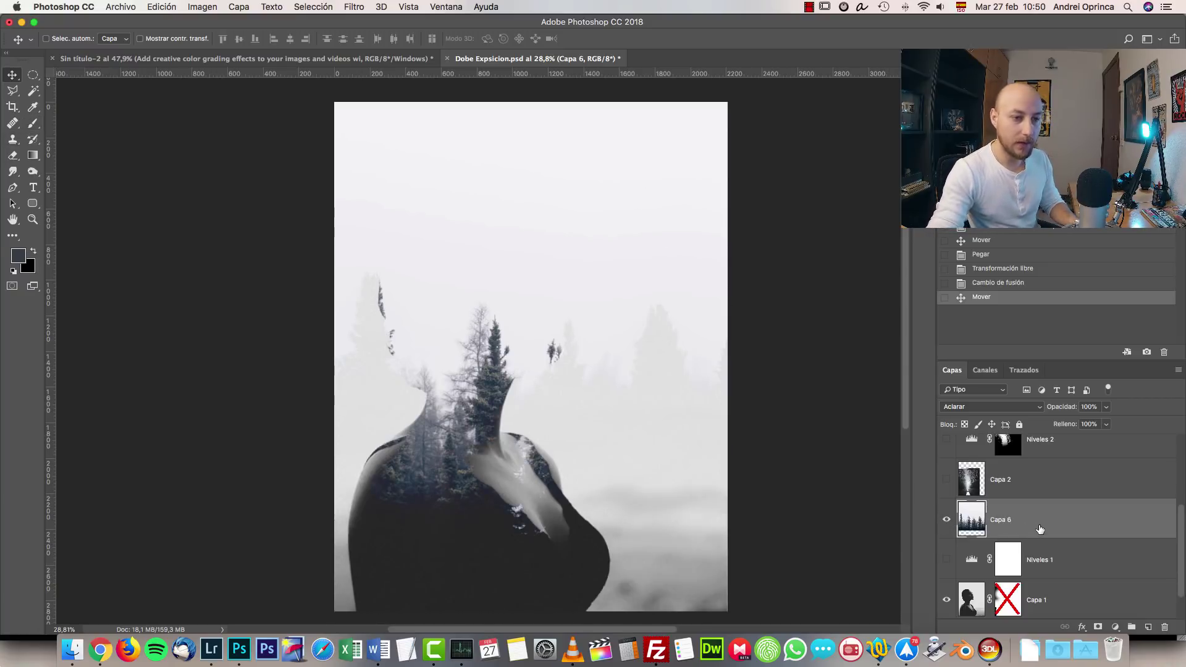
left_click(947, 519)
- Turn on the Niveles 1 adjustment above the portrait and compare the background with and without it
scroll(1080, 537, "down", 1)
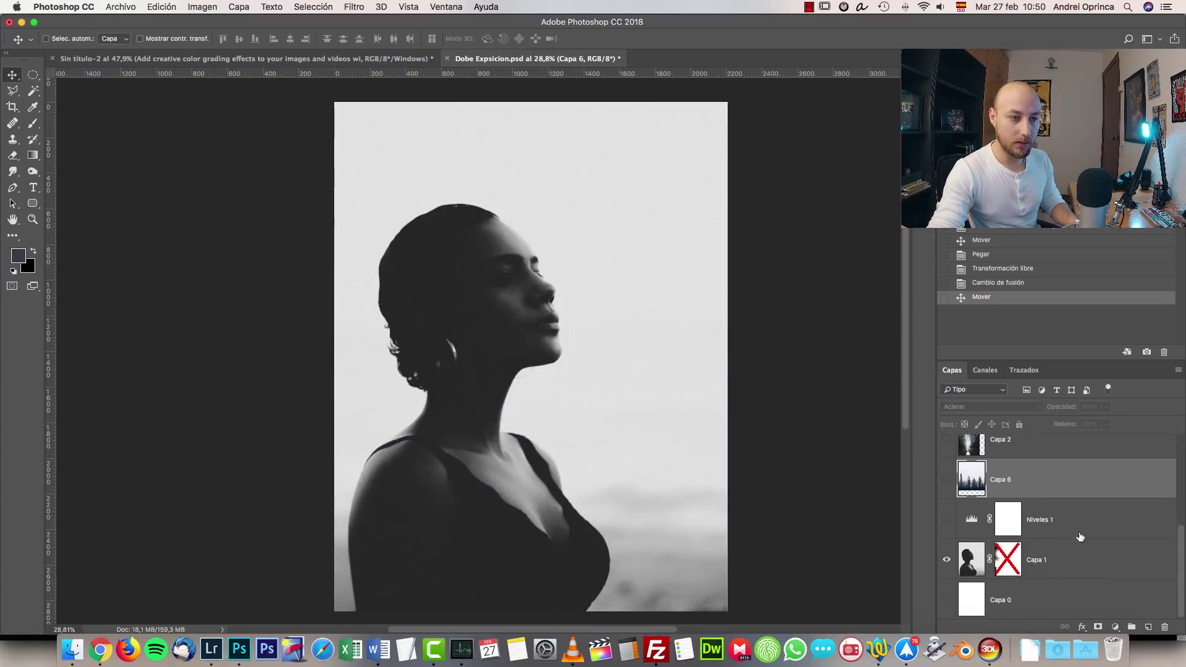
left_click(967, 522)
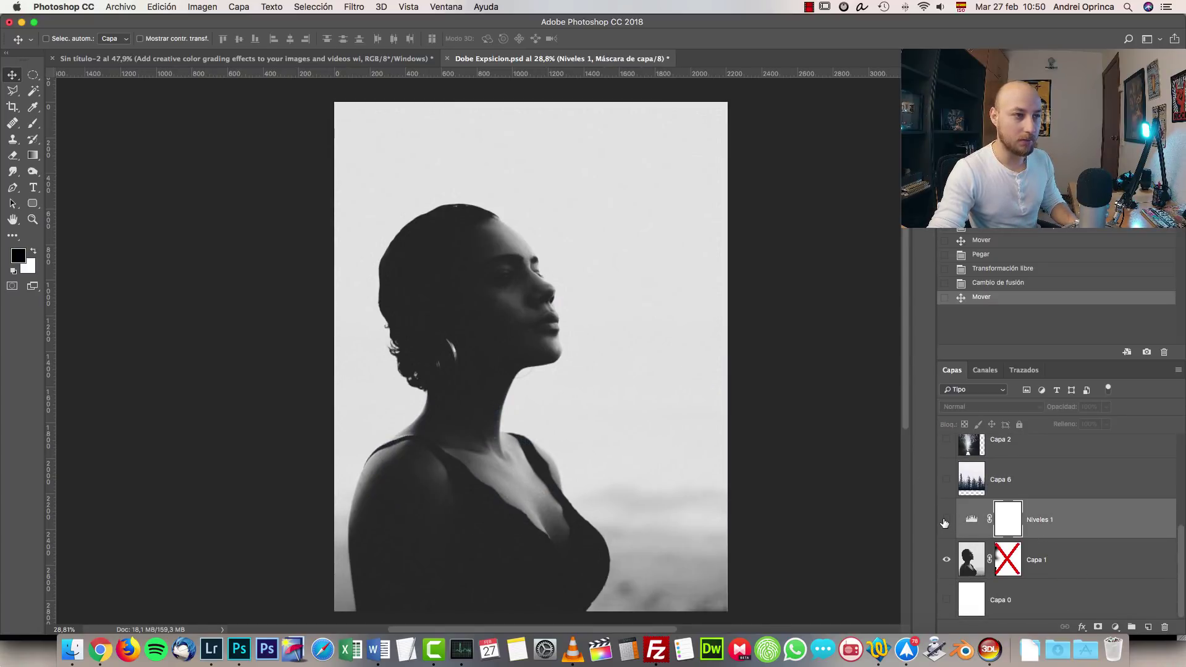
left_click(947, 522)
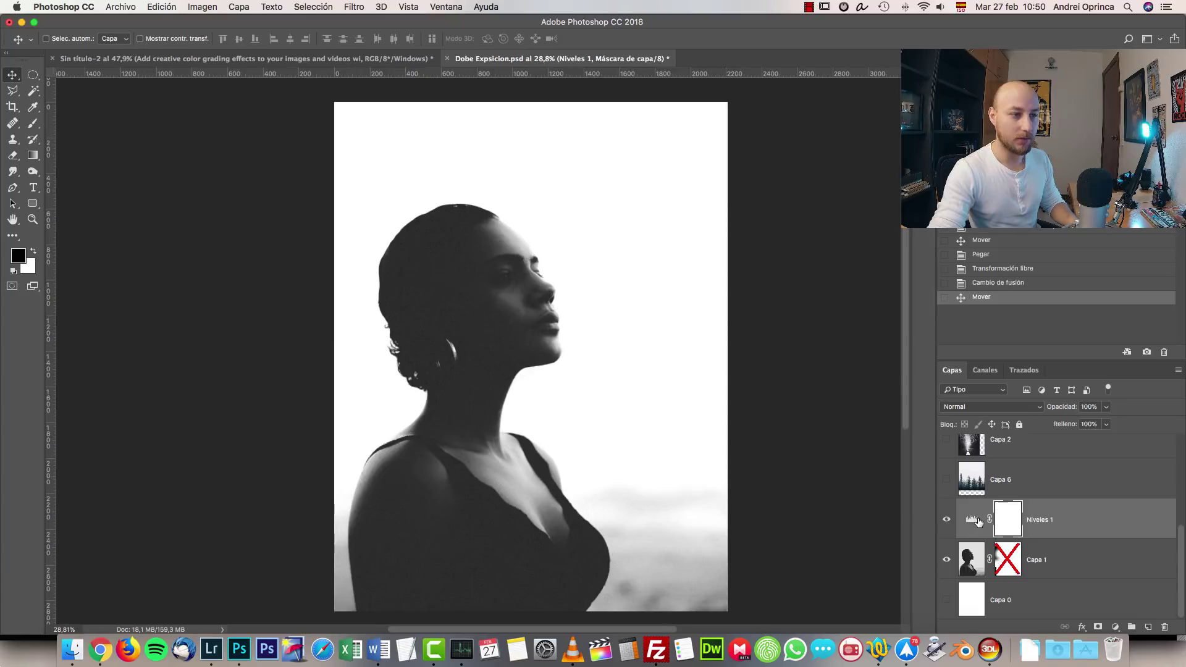
left_click(970, 529)
left_click(946, 518)
left_click(947, 517)
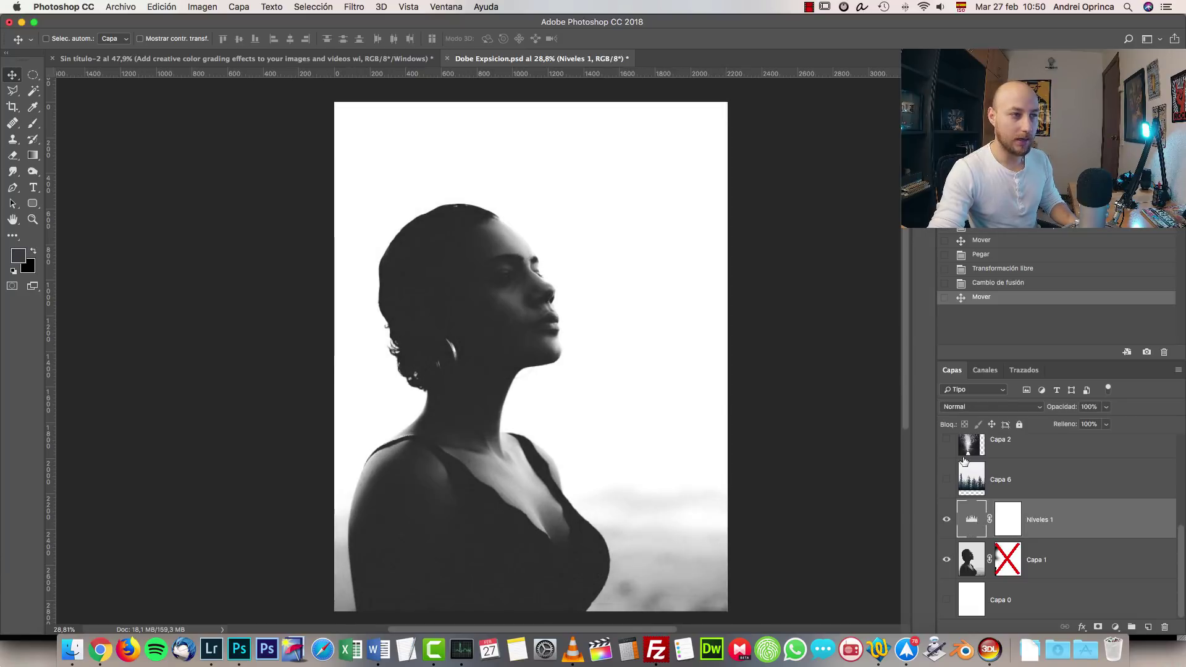
- Show the forest layer Capa 6 again and compare the blend with and without the Niveles 1 adjustment
left_click(947, 479)
left_click(948, 520)
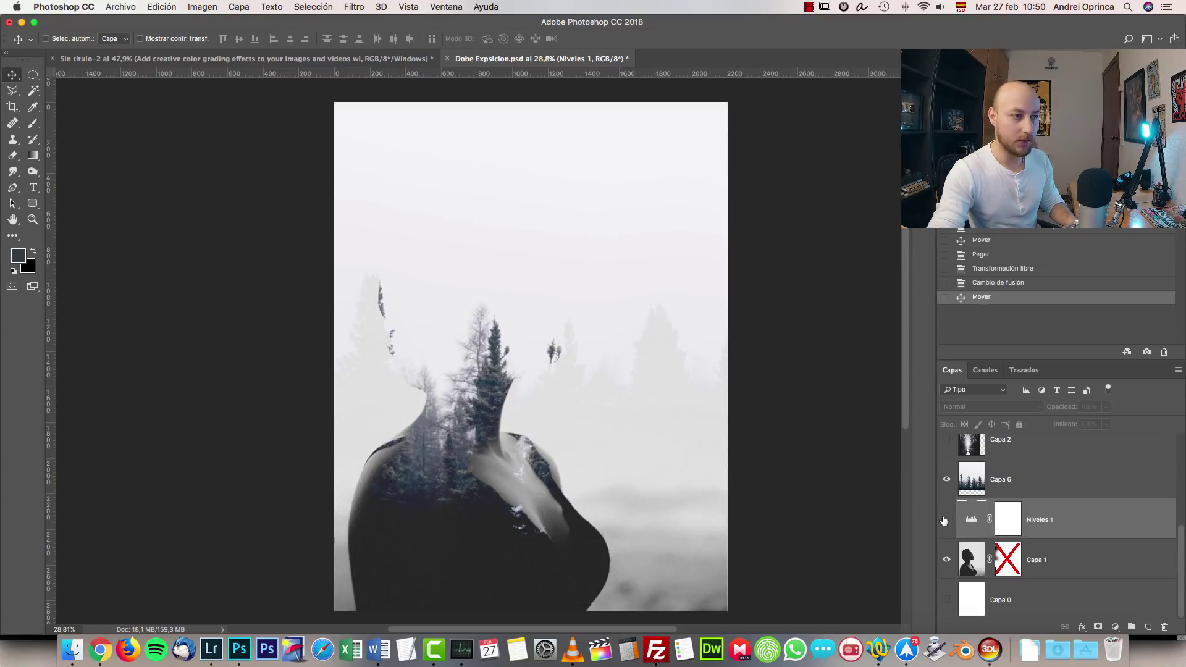
left_click(945, 520)
- Apply a Levels adjustment directly to the forest layer Capa 6 with the white input level at 237
left_click(989, 466)
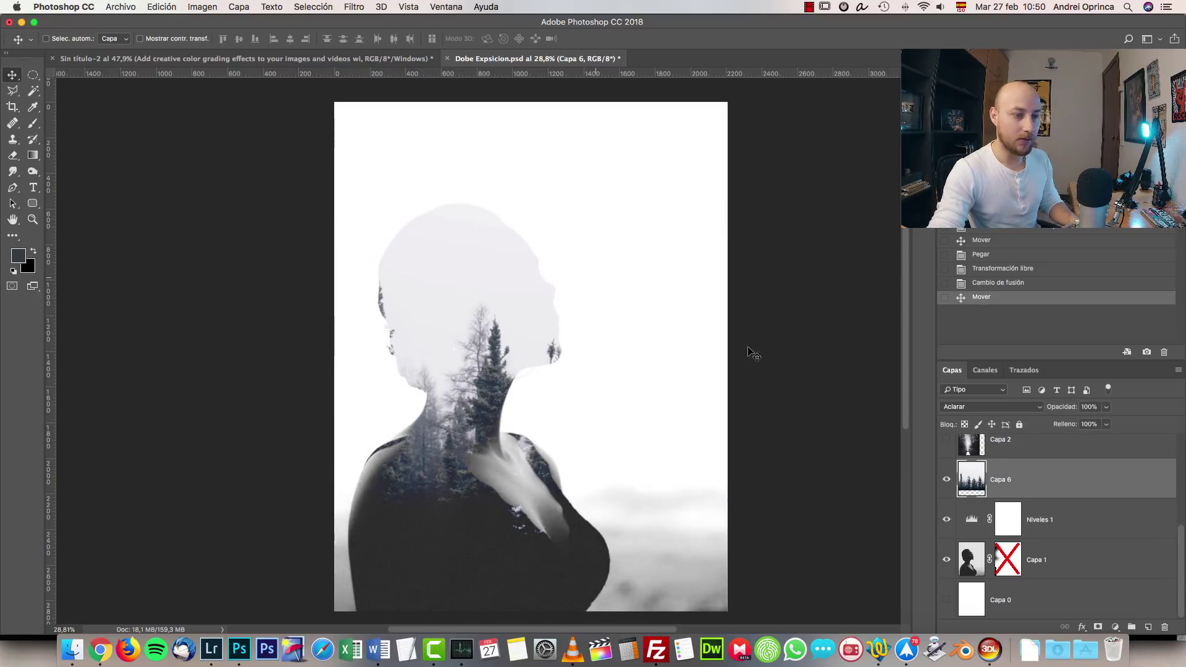
scroll(451, 248, "up", 1)
scroll(451, 249, "up", 4)
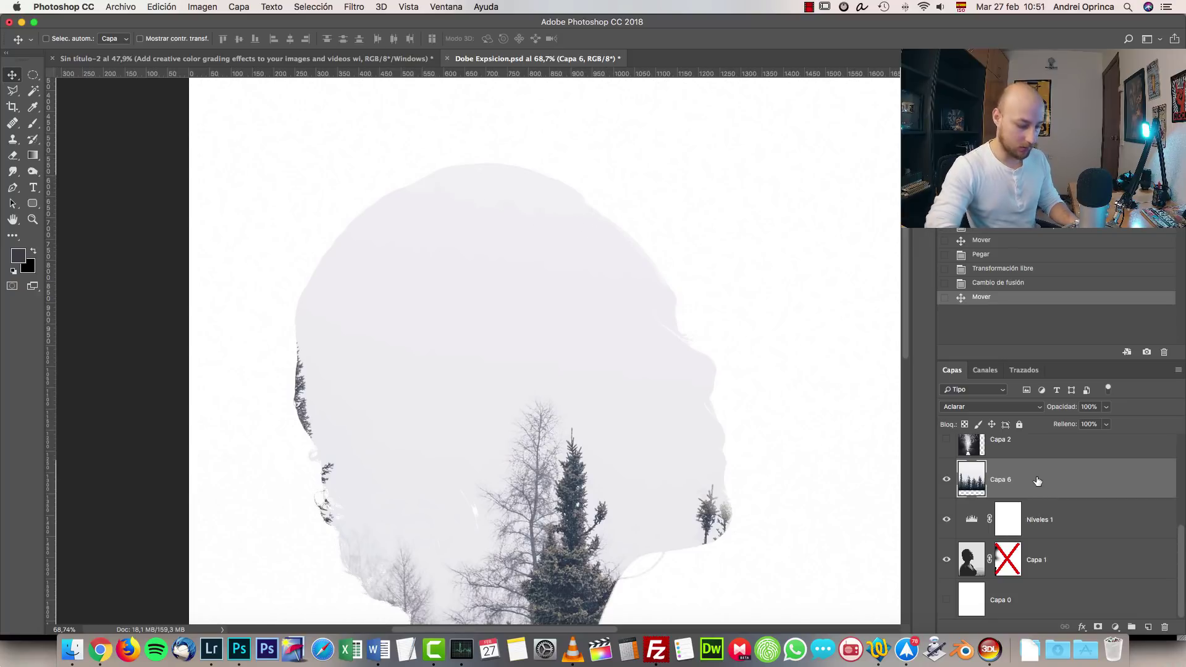
key("super+l")
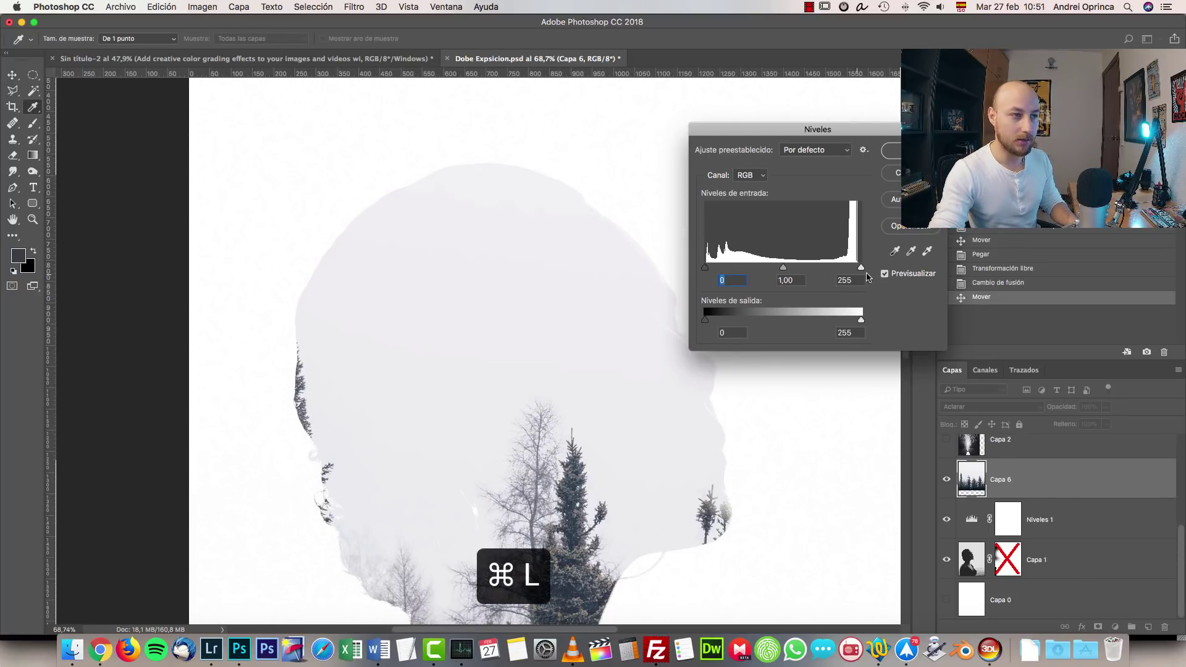
left_click_drag(861, 270, 850, 270)
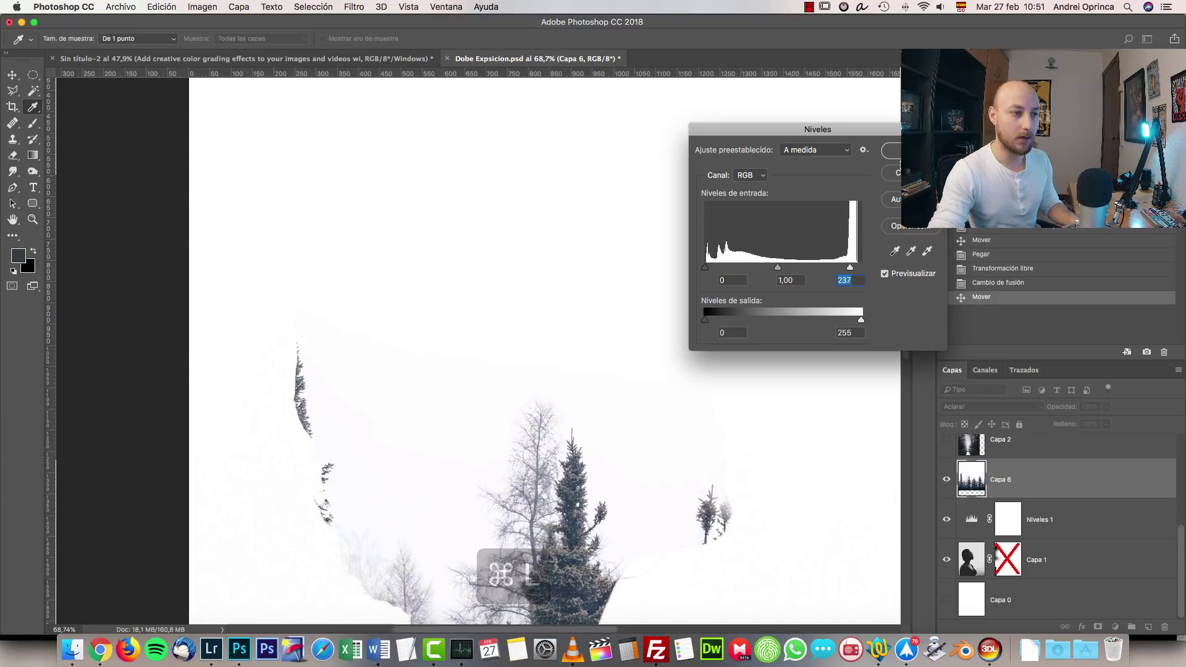
key("Return")
key("v")
- Try the forest trees lower, over the woman's shoulders and torso, and compare the portrait with and without Capa 6
scroll(714, 281, "down", 4)
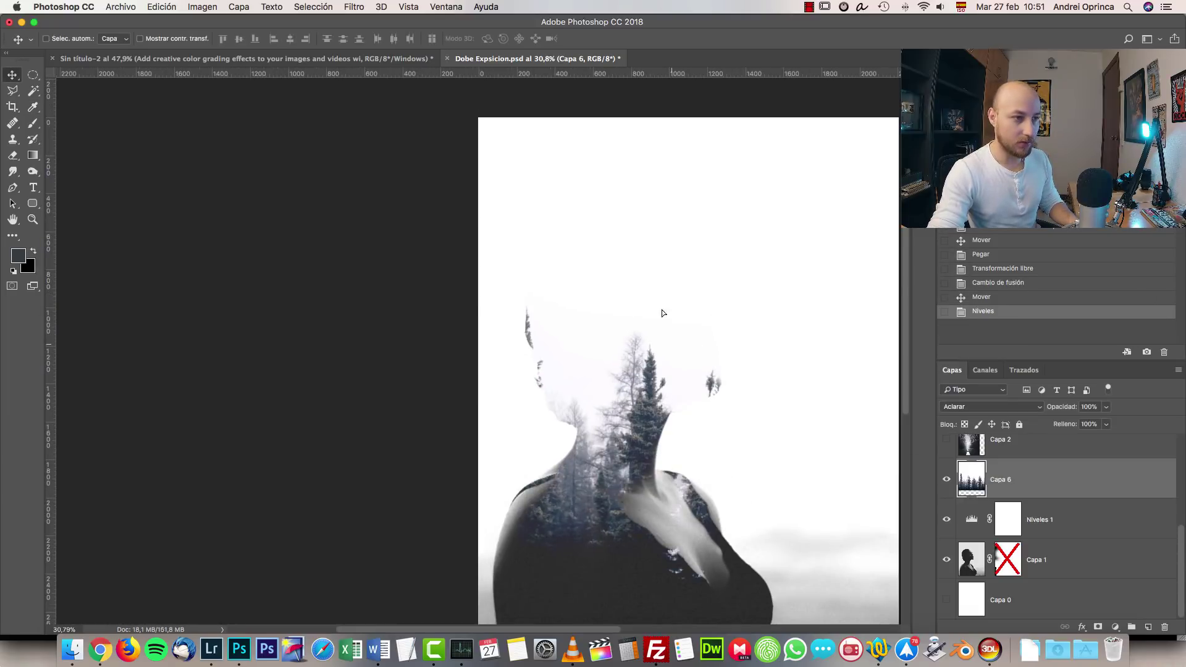
mouse_move(661, 313)
left_mouse_down()
mouse_move(649, 271)
mouse_move(650, 346)
mouse_move(661, 322)
left_mouse_up()
scroll(692, 349, "down", 1)
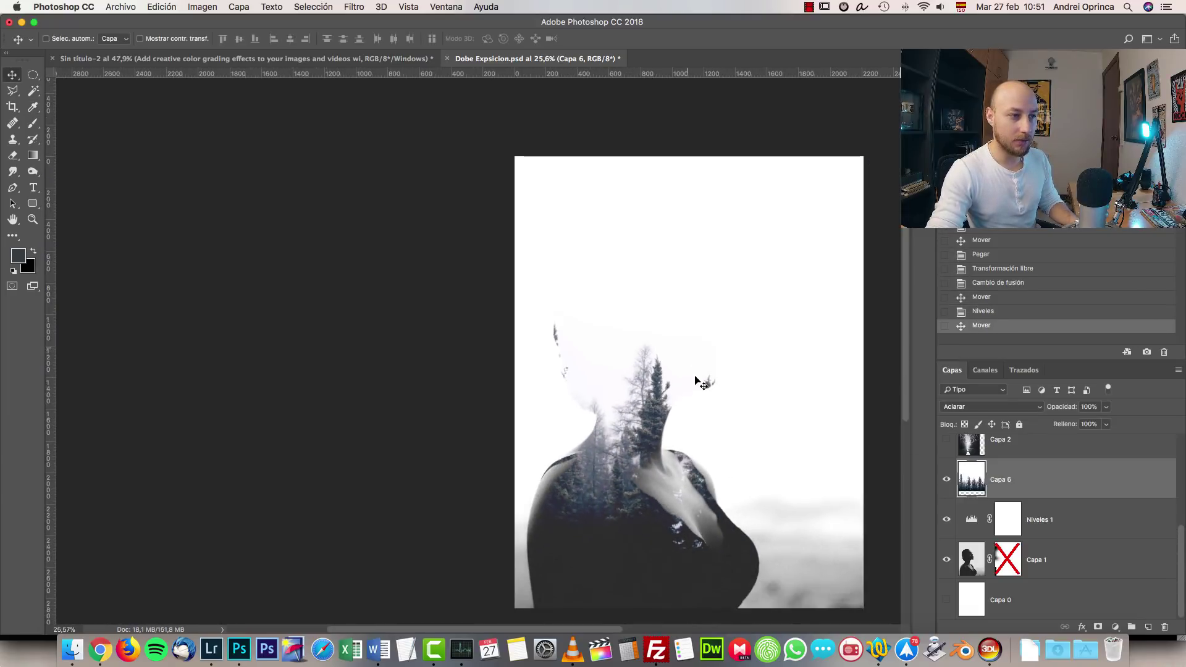
scroll(696, 381, "right", 2)
left_click_drag(590, 399, 614, 408)
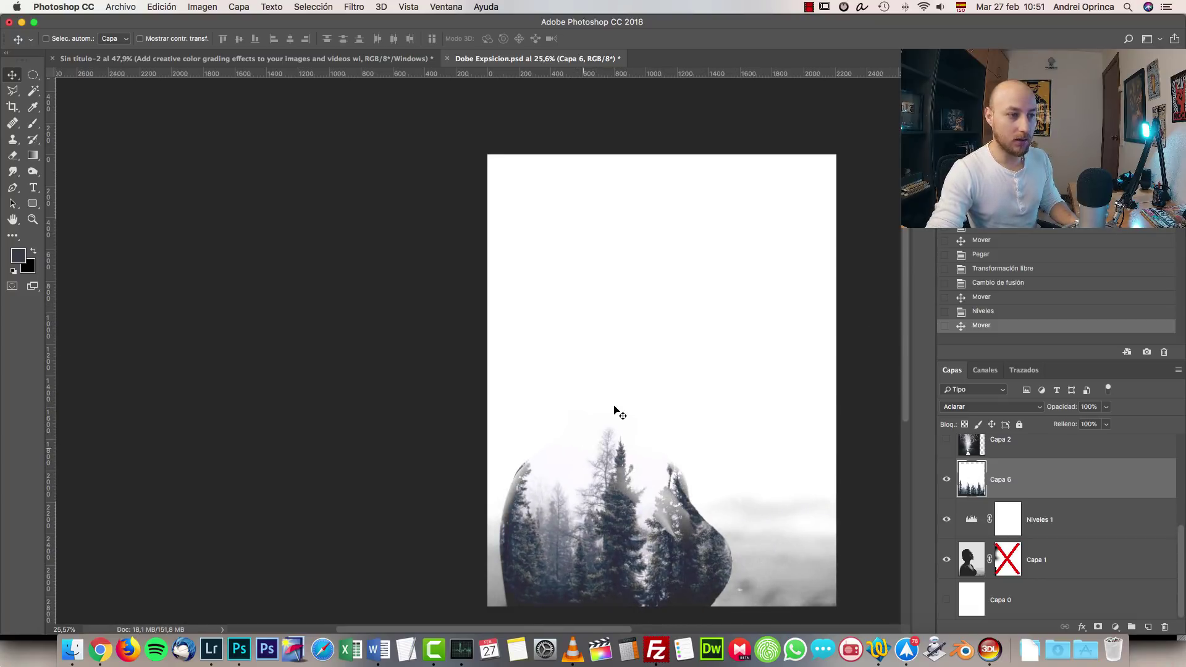
left_click_drag(680, 447, 662, 373)
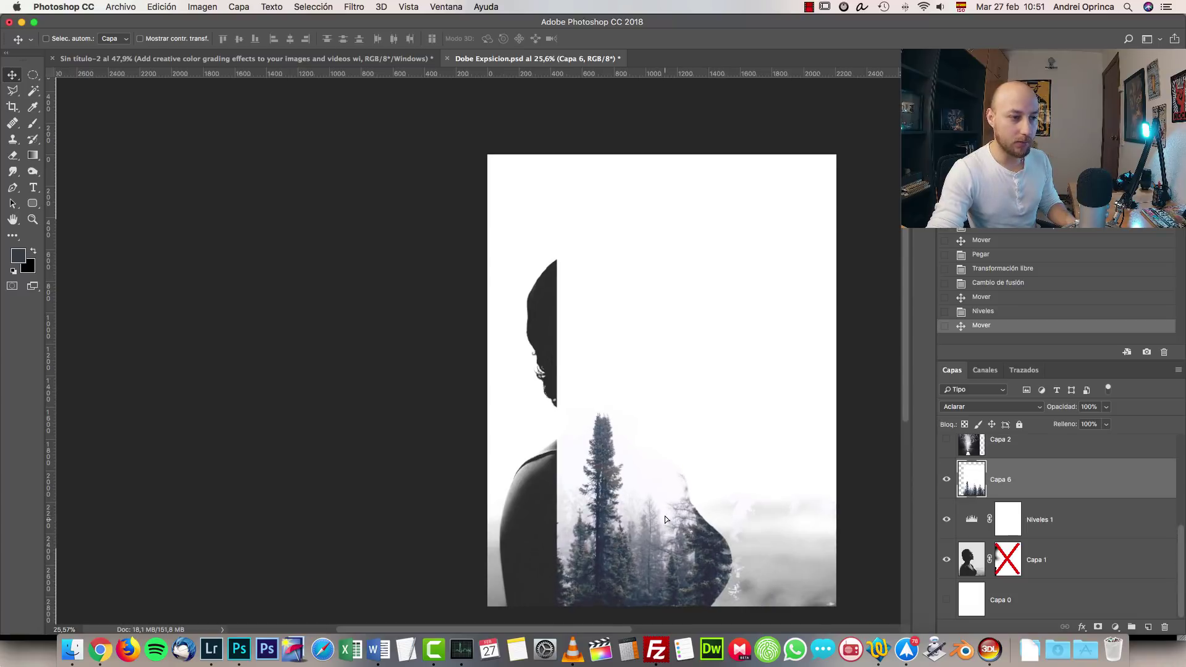
left_click_drag(665, 519, 588, 495)
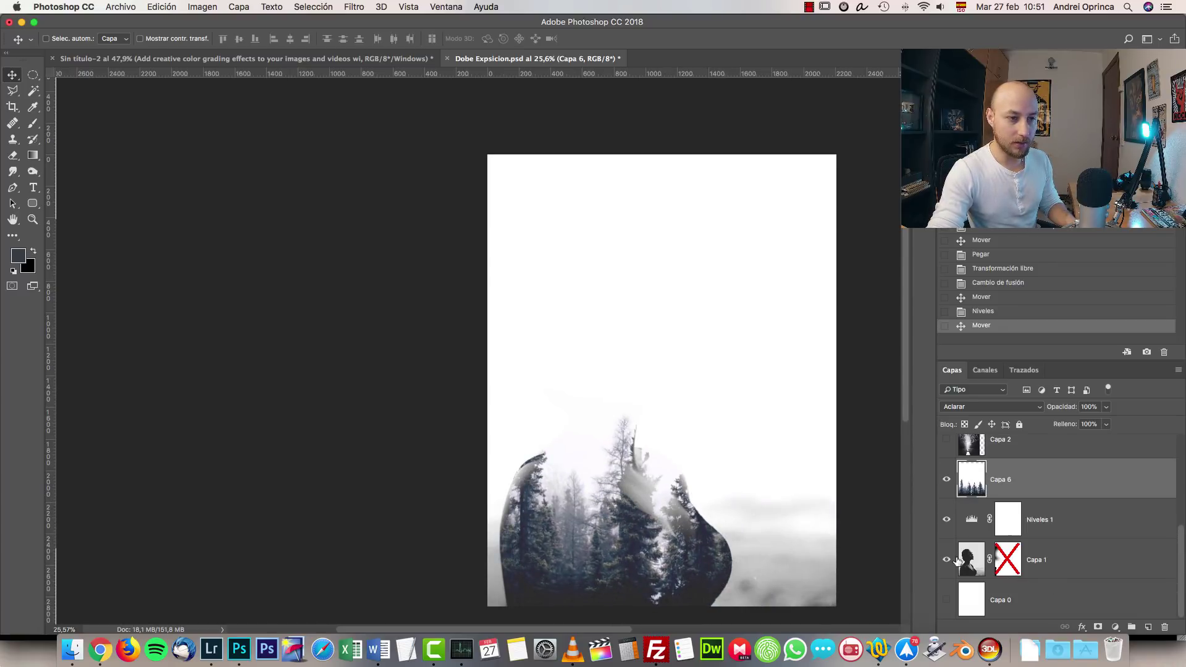
left_click(946, 481)
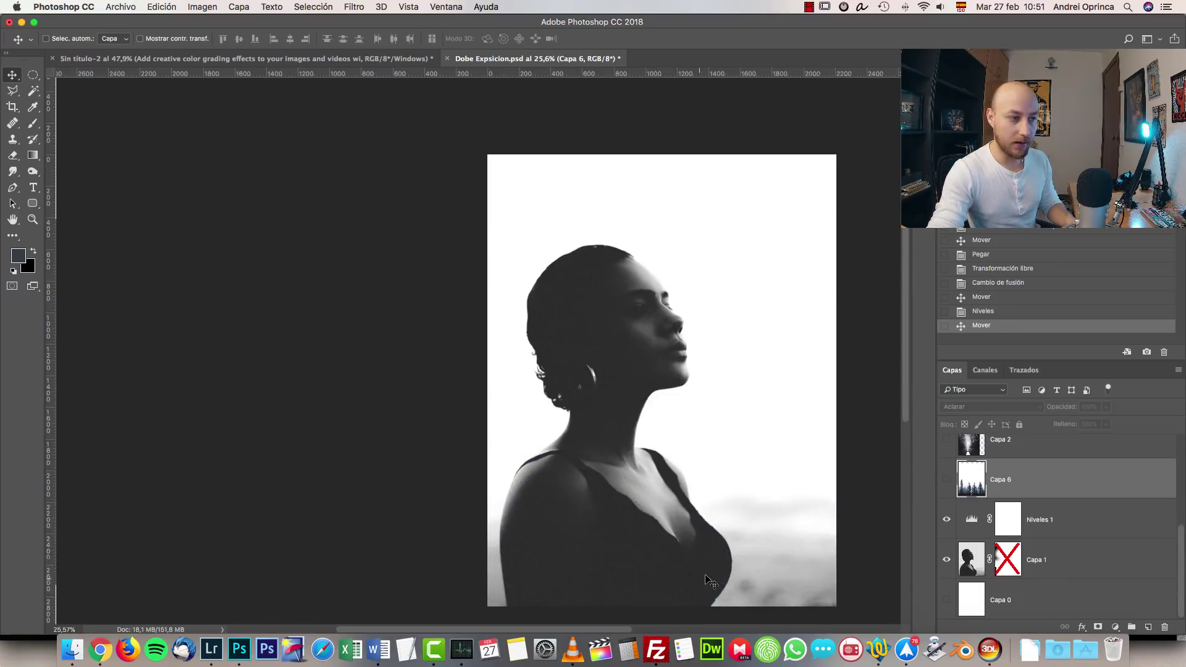
left_click(947, 479)
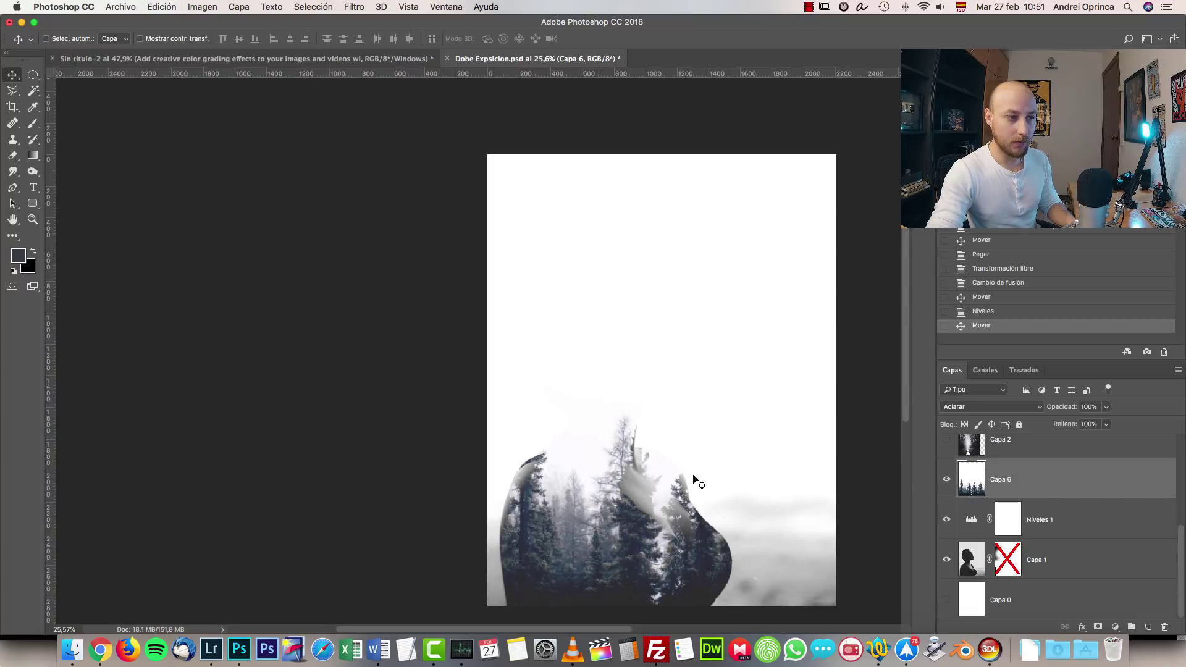
- Move the forest layer up so the trees fill the woman's head and neck, and inspect the blend up close
scroll(640, 503, "down", 1)
left_click_drag(646, 511, 650, 355)
left_click_drag(691, 413, 647, 436)
scroll(666, 353, "up", 3)
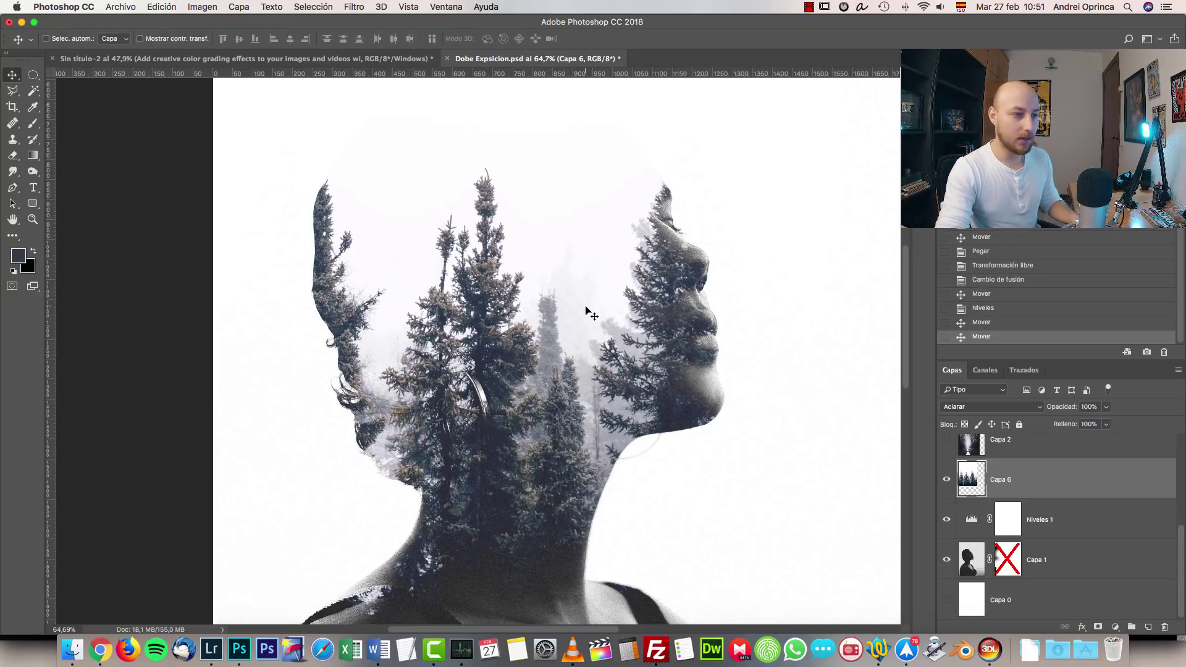
scroll(559, 309, "down", 5)
- Rotate the forest layer 90° and scale it to about 77%, placing the sideways trees over the back of the head
key("super+t")
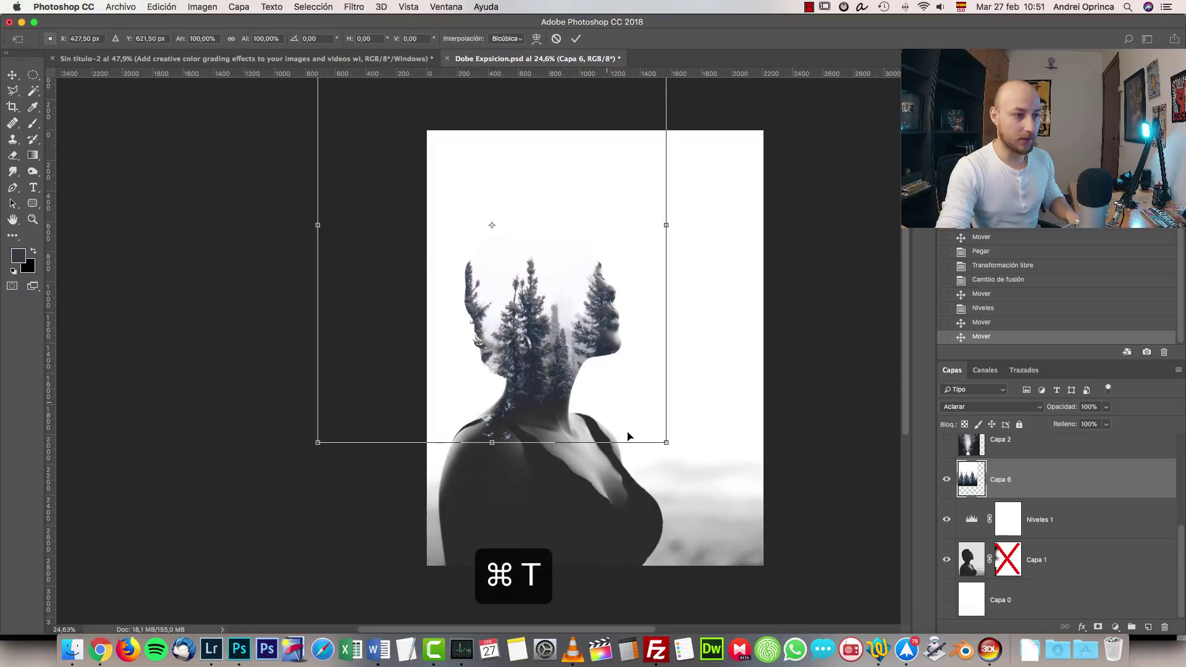
left_click_drag(667, 450, 347, 321)
left_click_drag(541, 195, 643, 307)
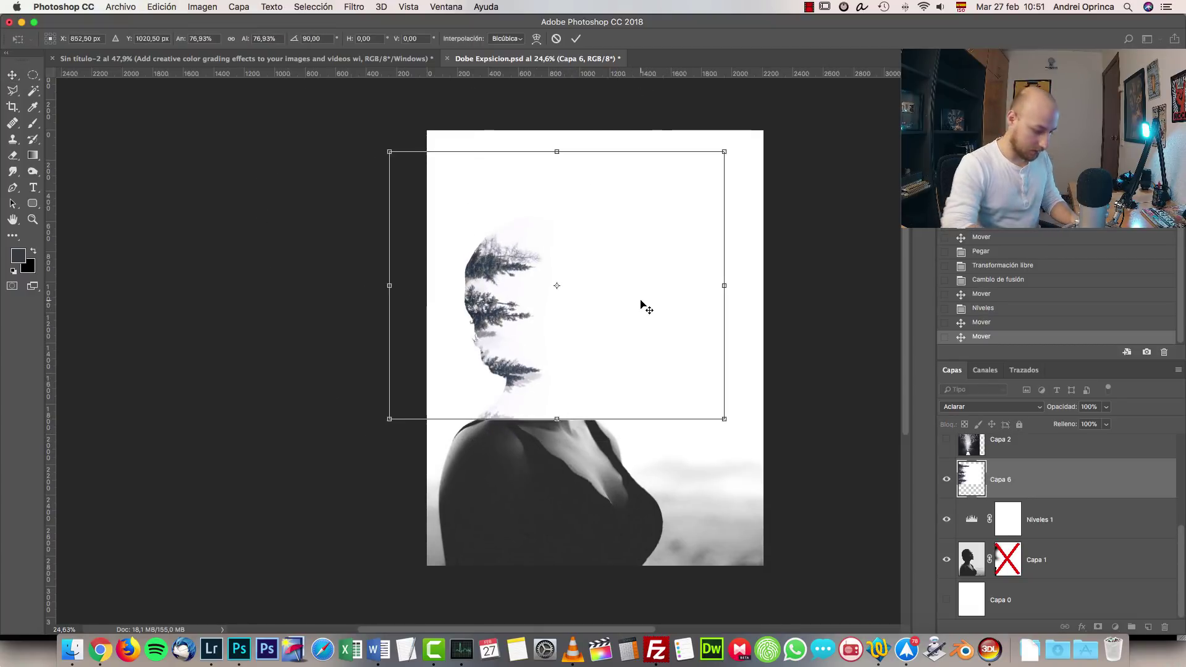
key("Return")
- Duplicate the rotated forest layer, flip the copy horizontally and move it sideways toward the opposite side of the canvas
key("super+j")
key("super+t")
right_click(642, 303)
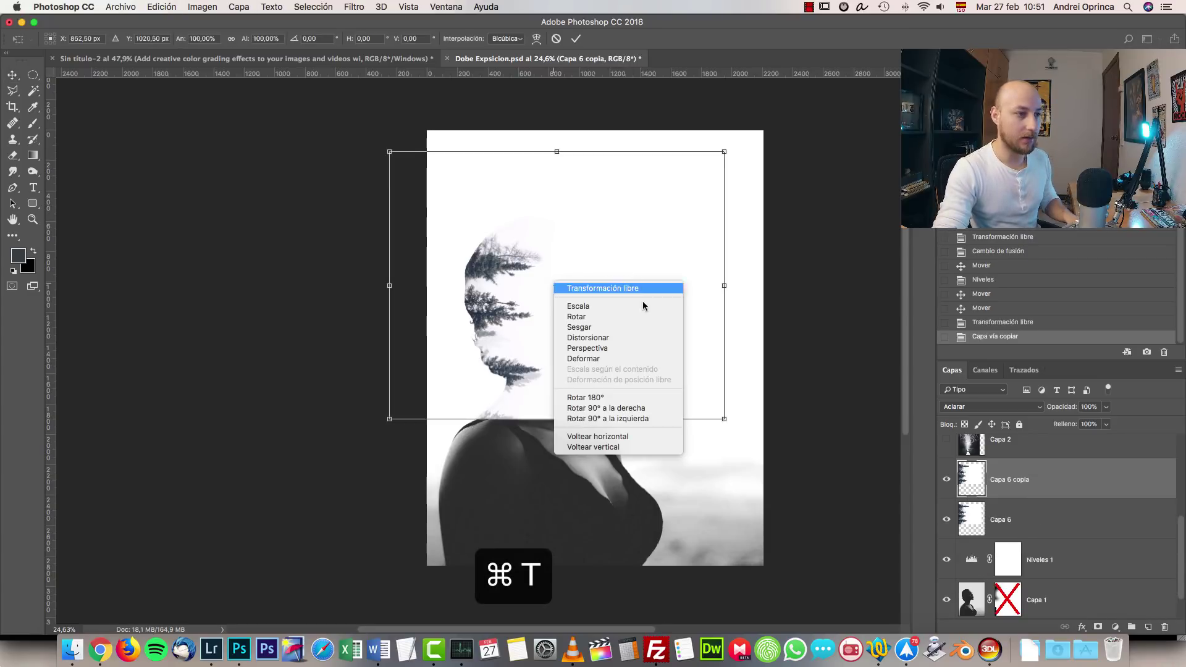
left_click(617, 436)
left_click_drag(684, 344, 774, 349)
key("Return")
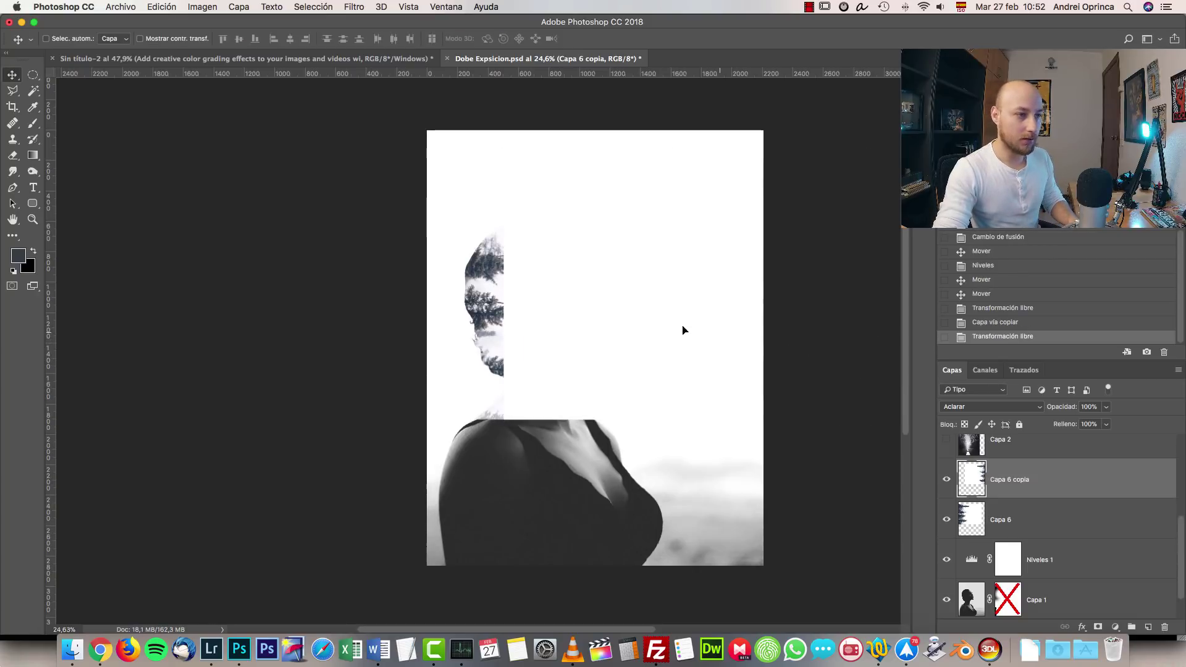
- Reposition both forest layers, with Capa 6 over the woman's shoulder and torso and Capa 6 copia over her face and neck
left_click_drag(683, 332, 581, 331)
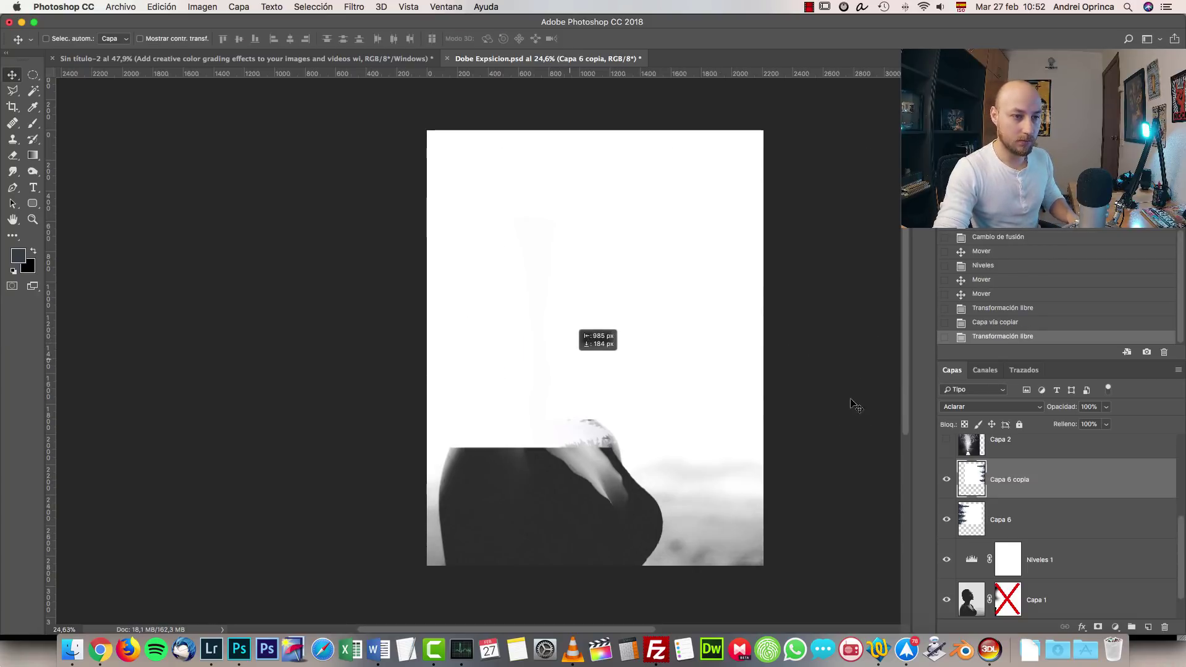
left_click(1037, 520)
left_click_drag(515, 246, 593, 445)
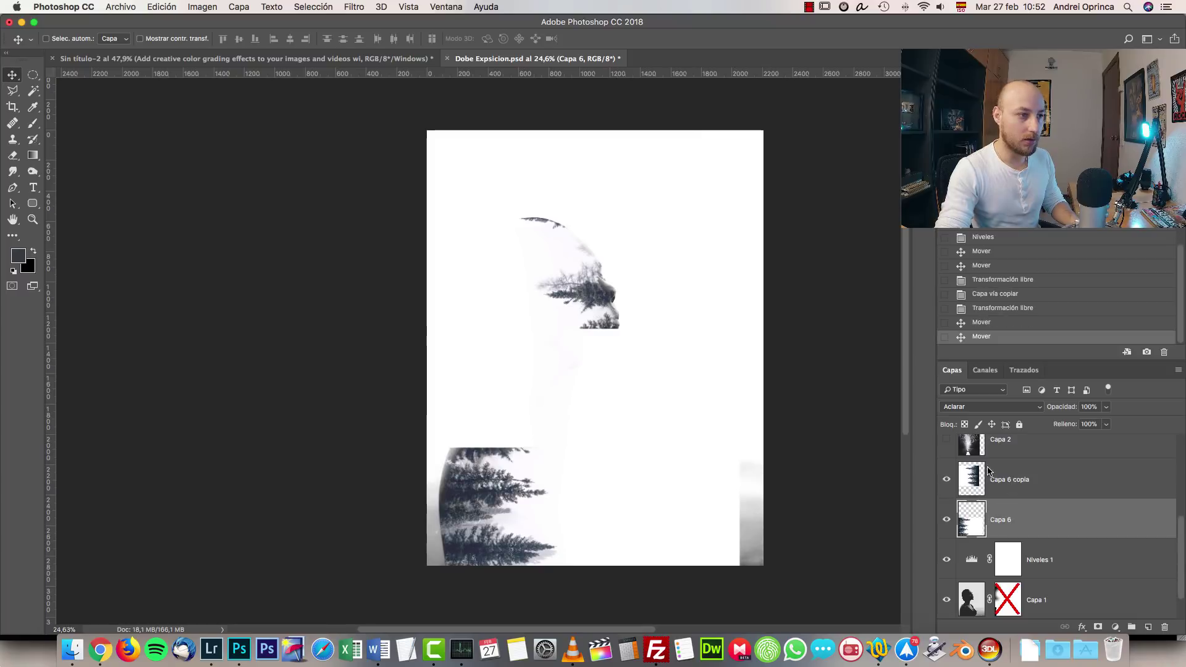
left_click(988, 476)
left_click_drag(617, 242, 659, 277)
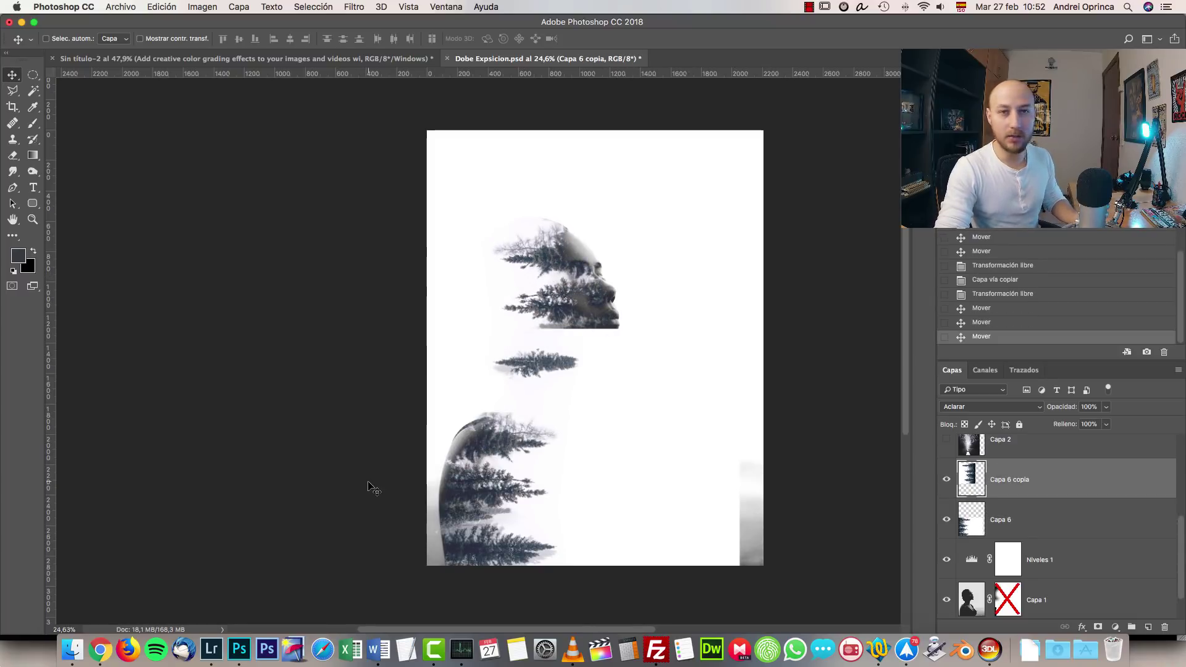
- Switch to Chrome and browse the Google Images results for "double exposure", enlarging a few examples for inspiration
left_click(99, 648)
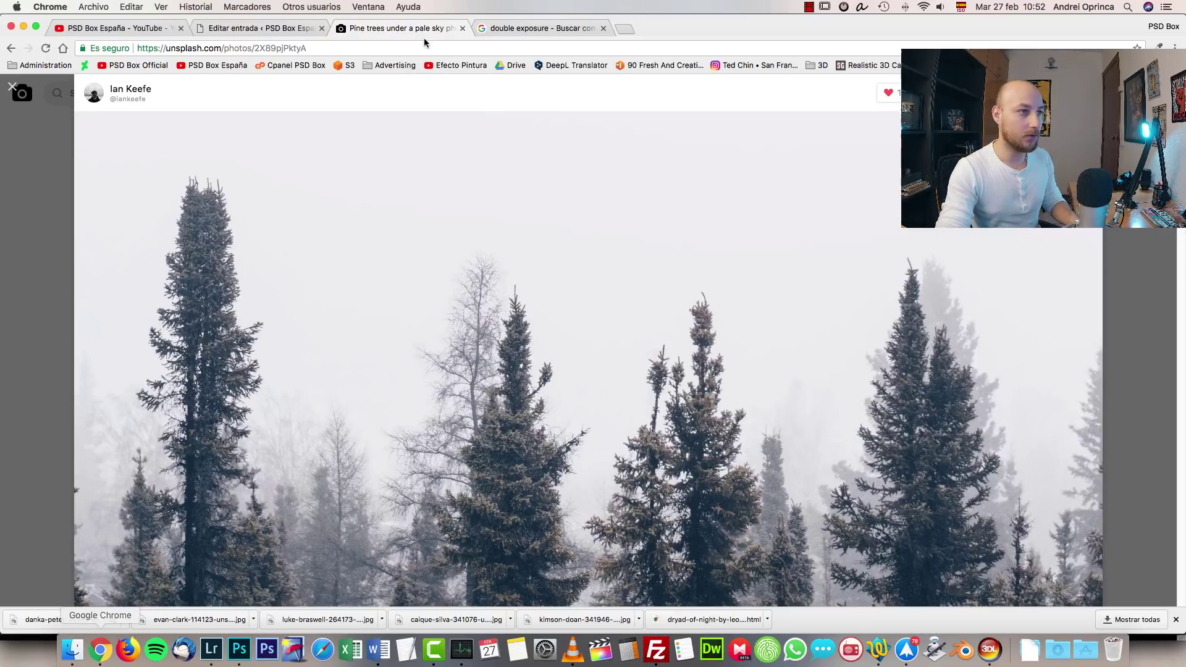
left_click(514, 32)
key("Escape")
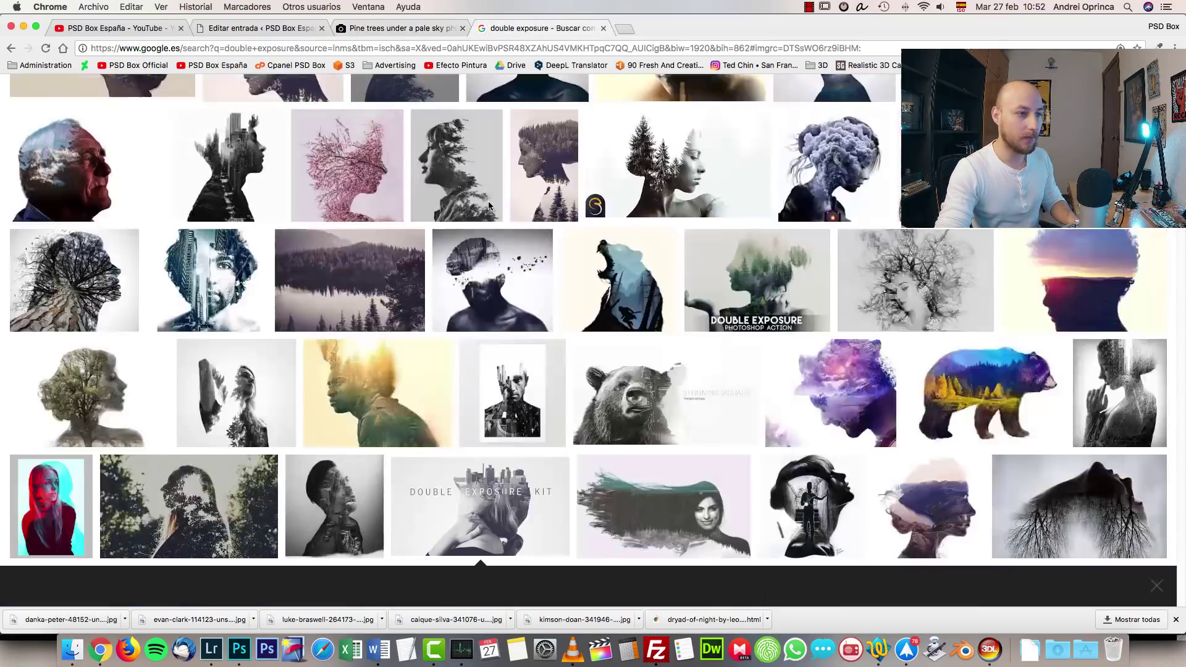
scroll(469, 204, "up", 10)
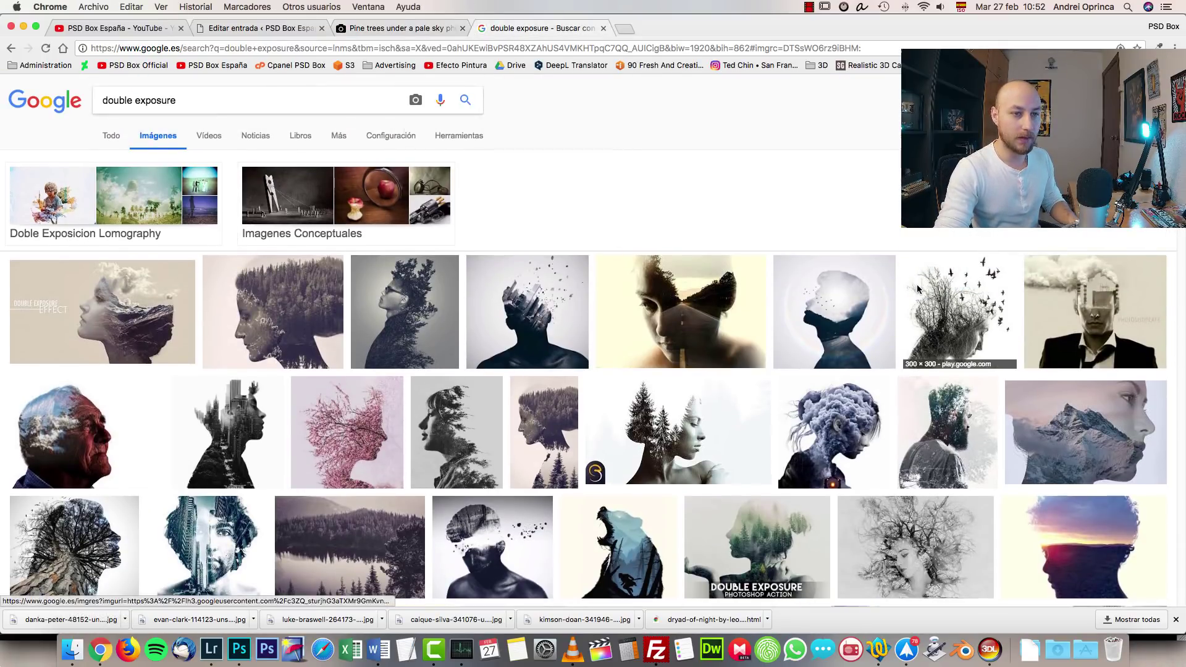
scroll(997, 322, "down", 5)
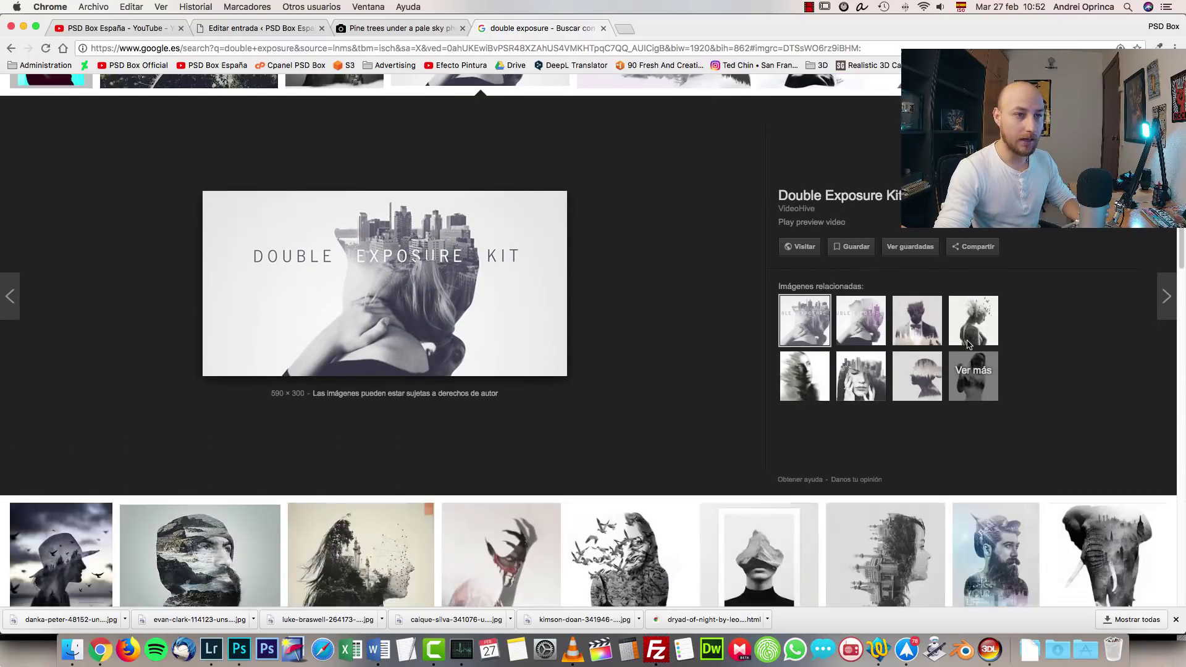
left_click(974, 322)
scroll(786, 281, "up", 10)
scroll(786, 281, "down", 7)
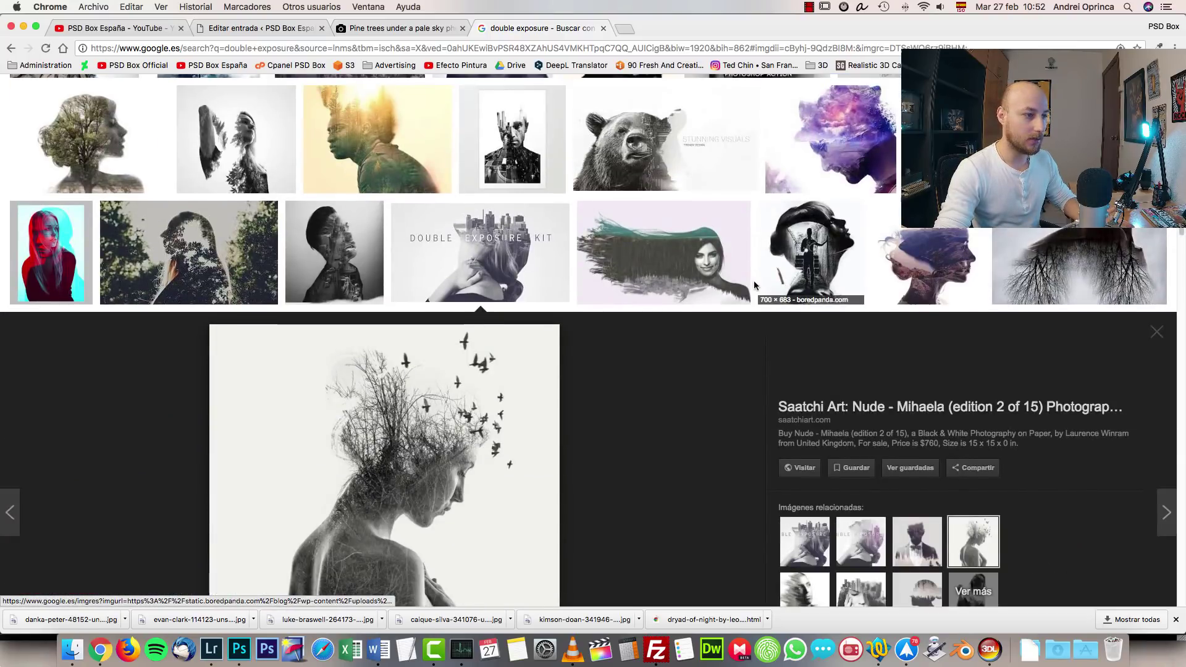
scroll(589, 428, "down", 6)
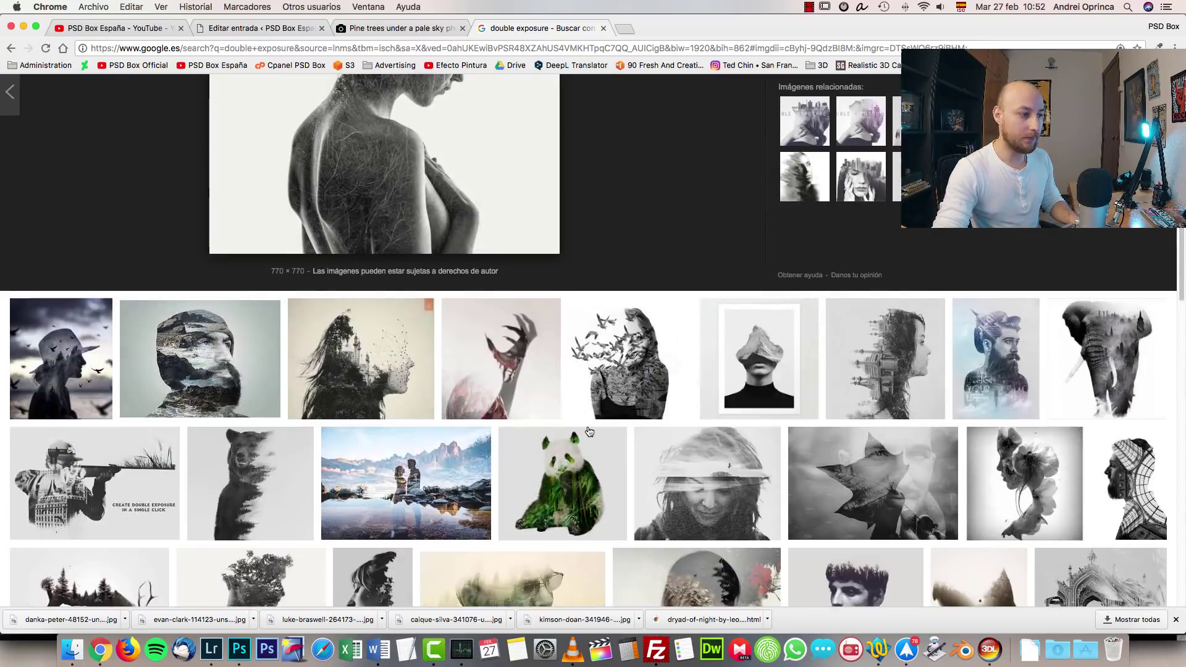
left_click(106, 472)
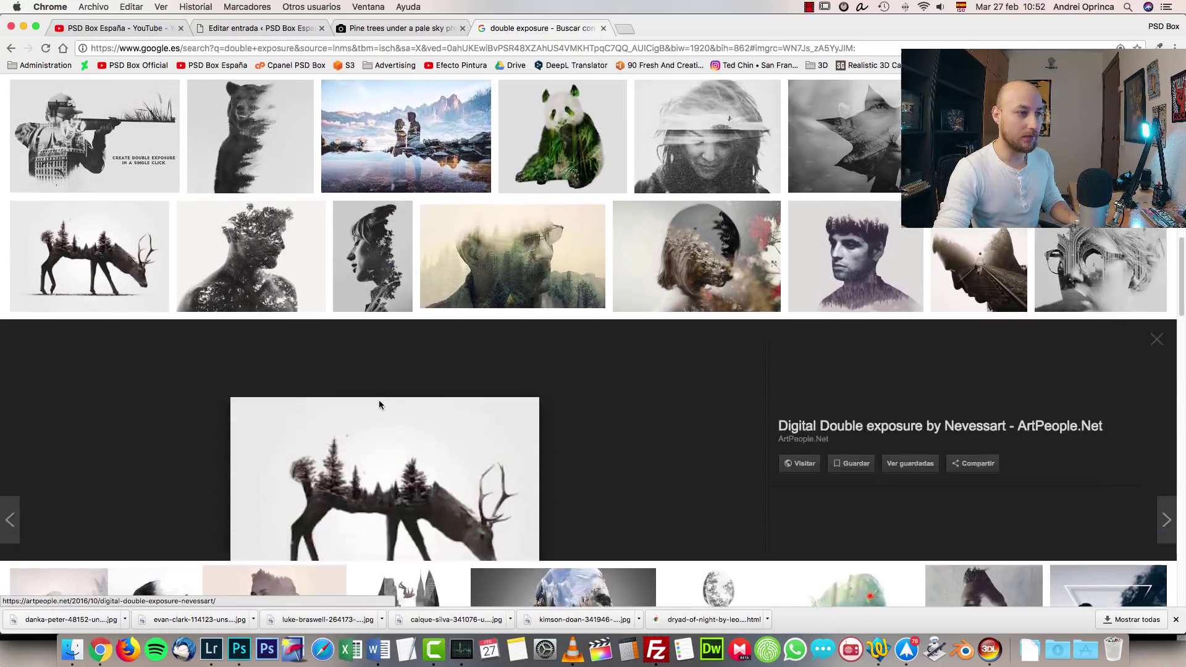
- Return to Photoshop and show the finished composition layer Capa 5, examining it up close and as a whole
left_click(239, 648)
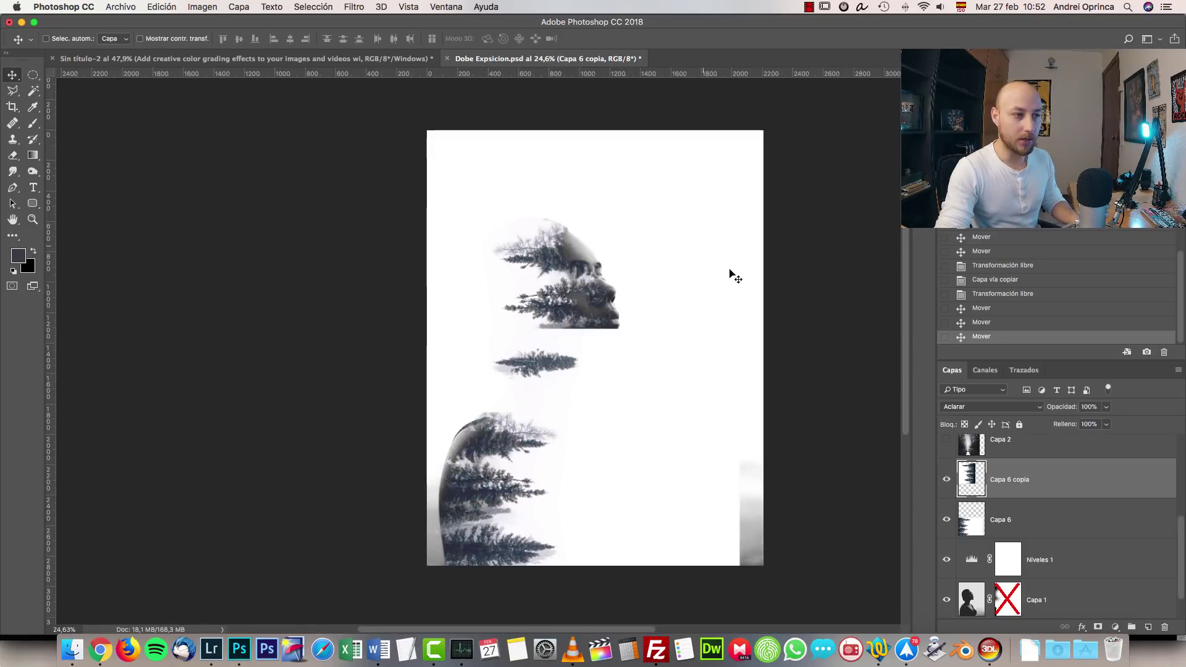
scroll(1024, 464, "up", 5)
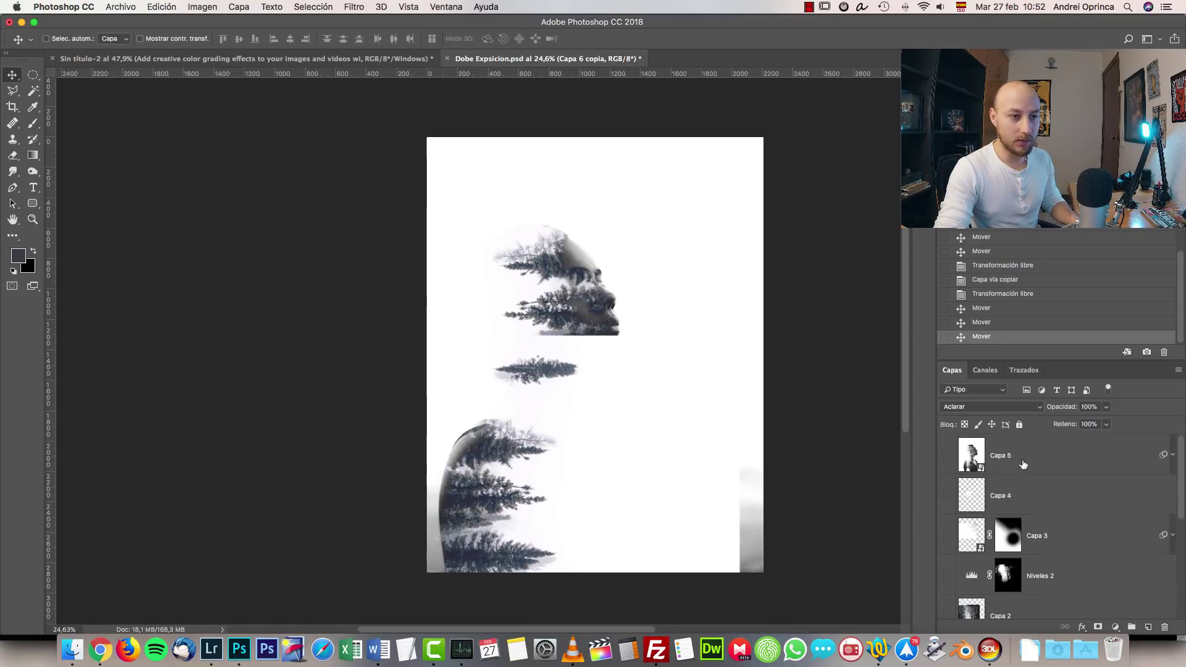
left_click(946, 455)
scroll(572, 371, "up", 3)
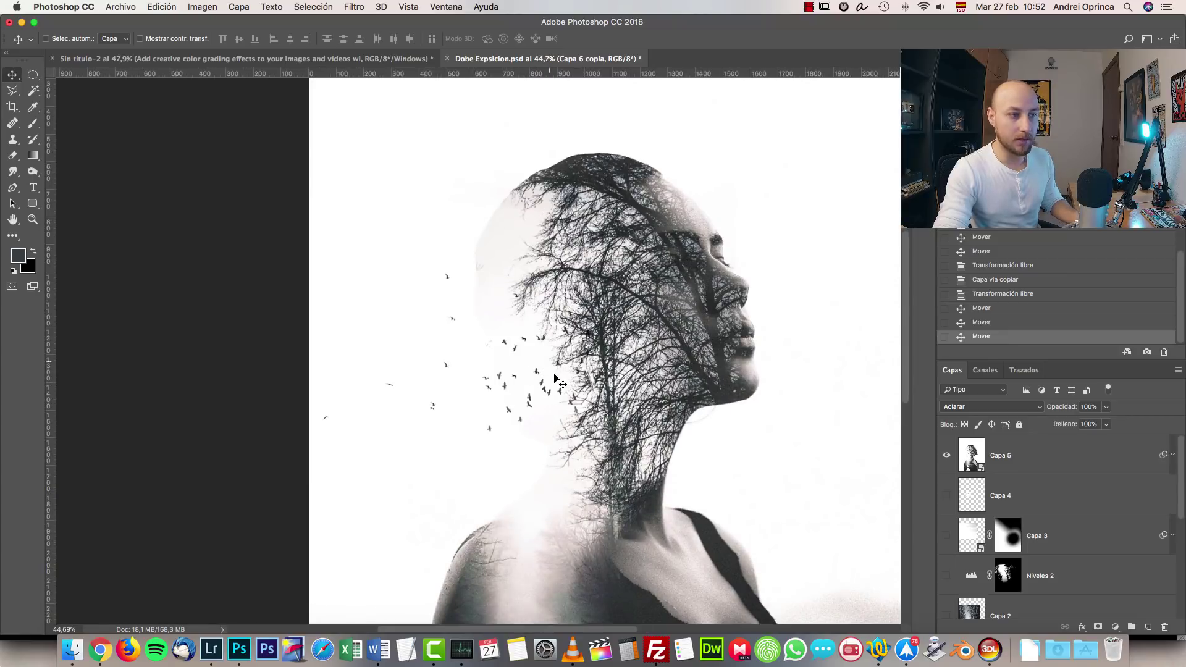
scroll(634, 319, "down", 3)
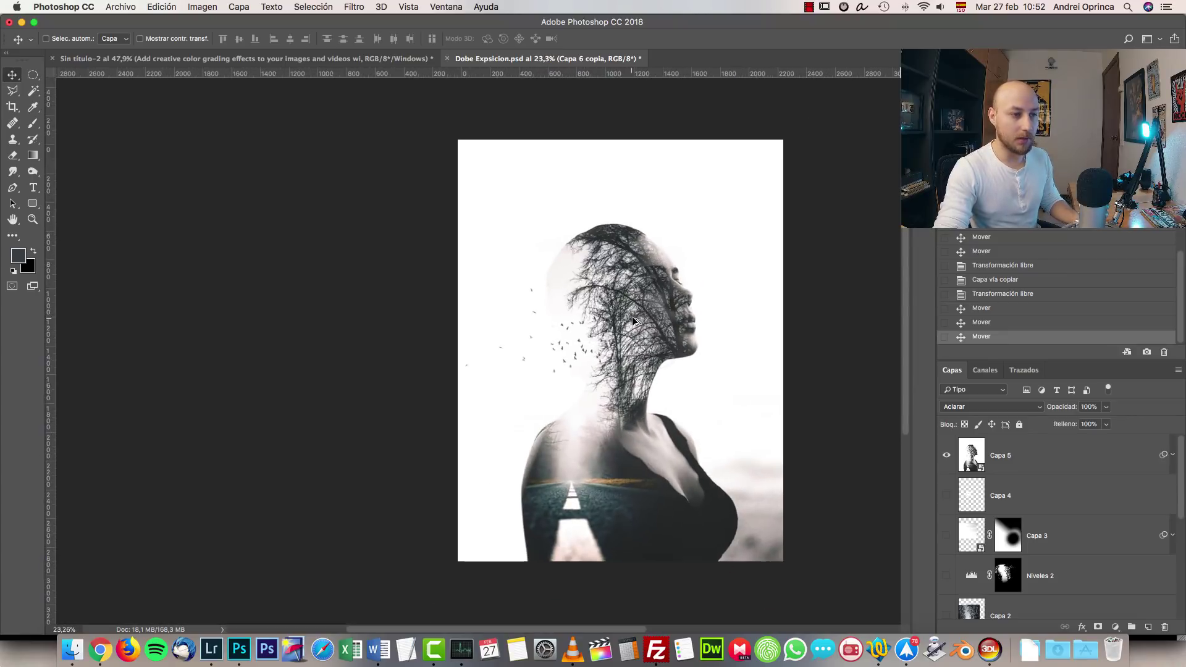